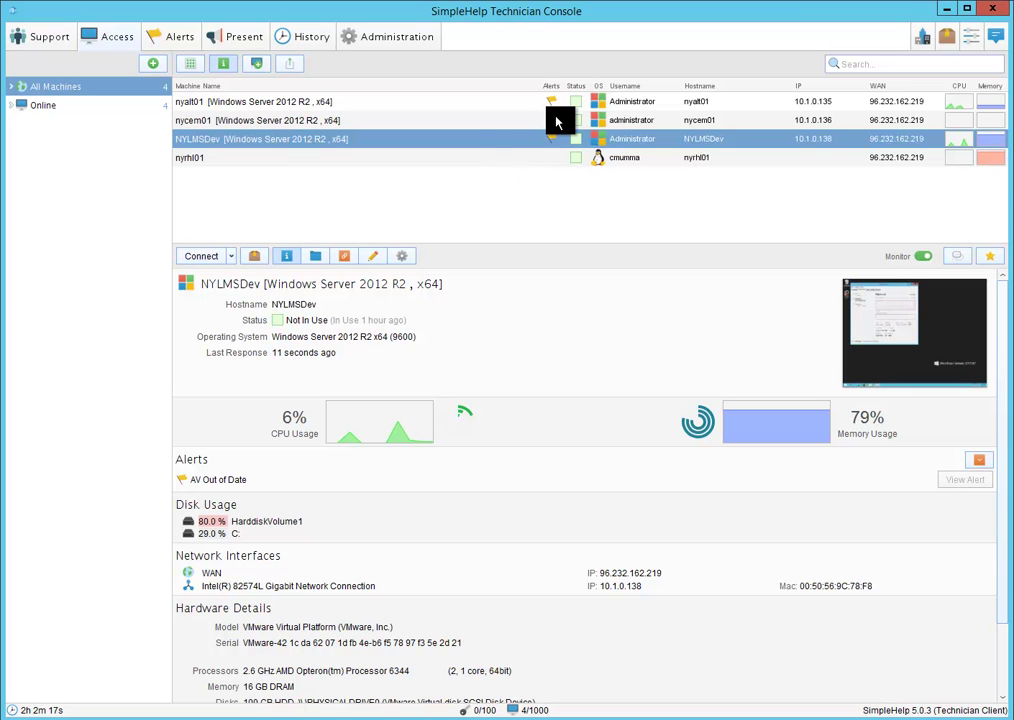
Step: Select NYLMSDev's AV Out of Date alert row to show its details
{"action": "left_click", "coordinate": [235, 486]}
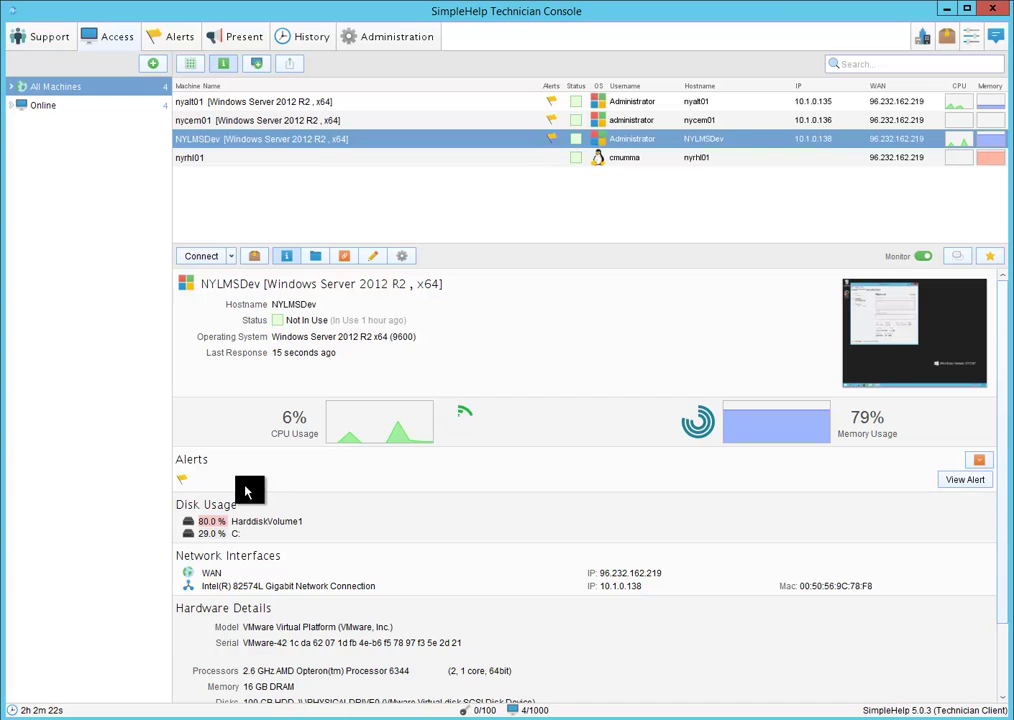
Step: View the AV Out of Date alert, then add a new alert named 'Disk Health'
{"action": "left_click", "coordinate": [960, 480]}
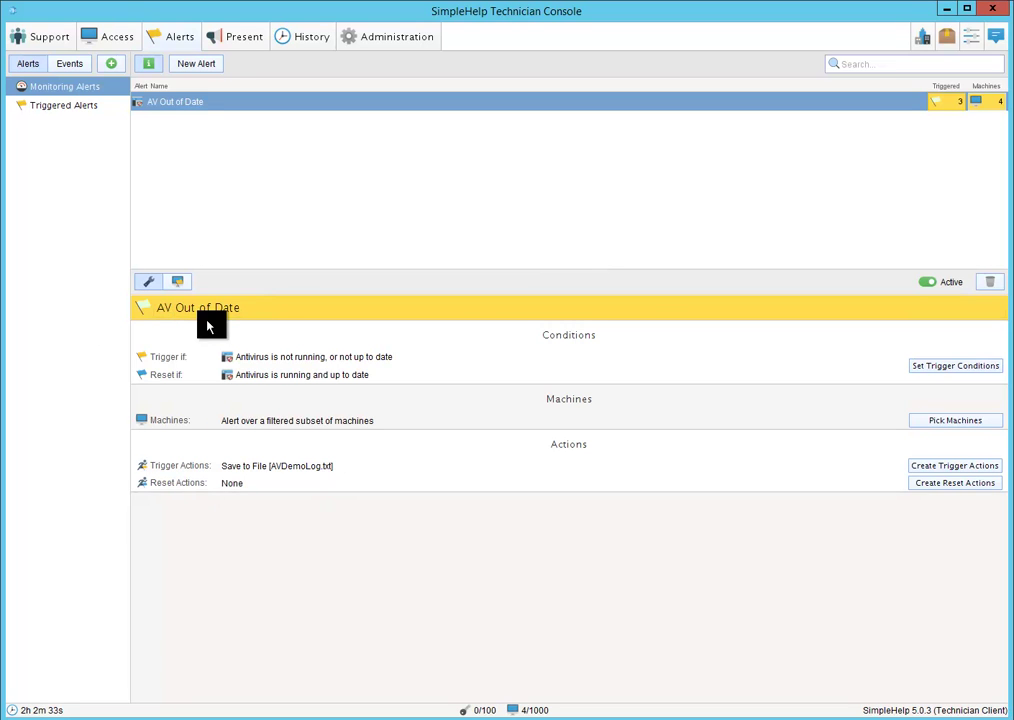
{"action": "left_click", "coordinate": [197, 66]}
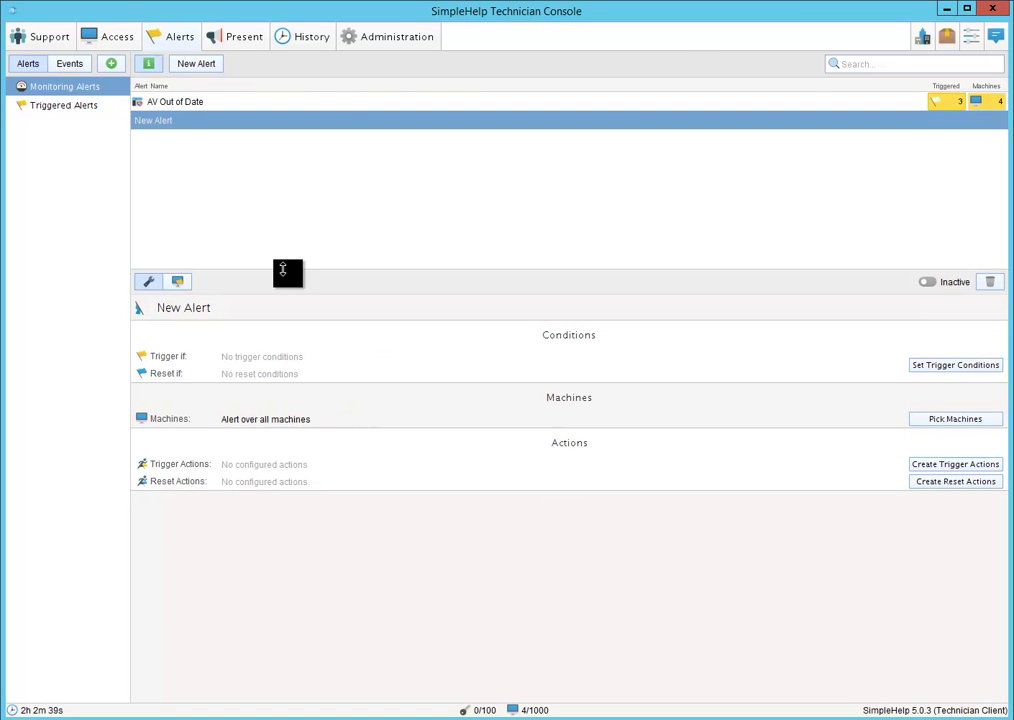
{"action": "left_click", "coordinate": [226, 317]}
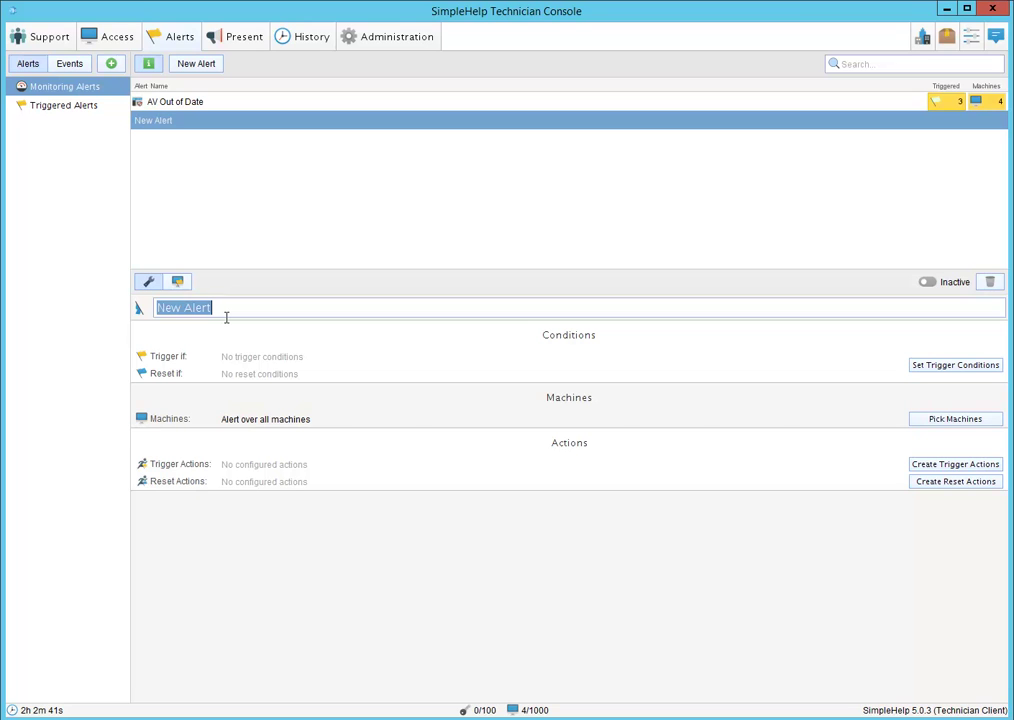
{"action": "type", "text": "Disk "}
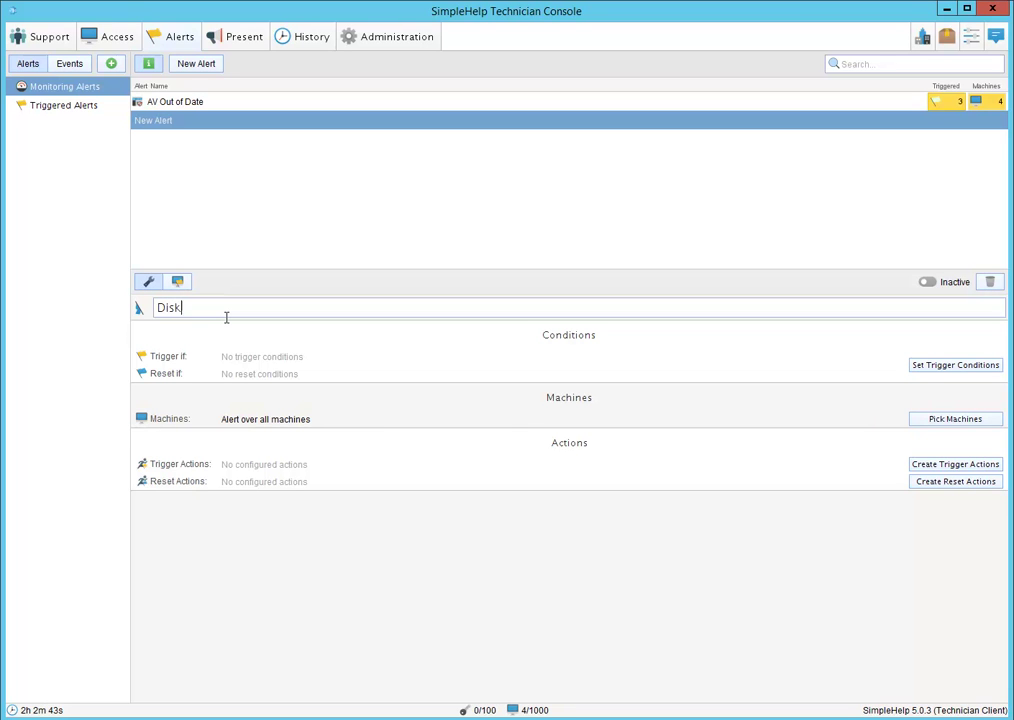
{"action": "type", "text": "Health"}
Step: Start a new trigger threshold and browse the Machine Resources and Applications categories
{"action": "left_click", "coordinate": [940, 366]}
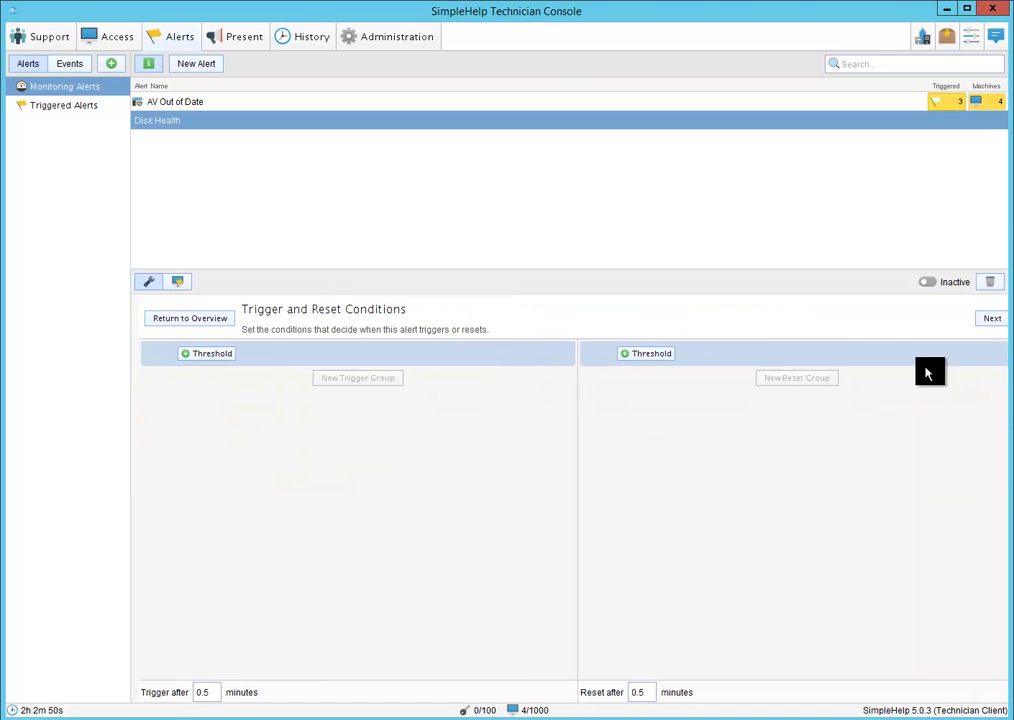
{"action": "left_click", "coordinate": [203, 356]}
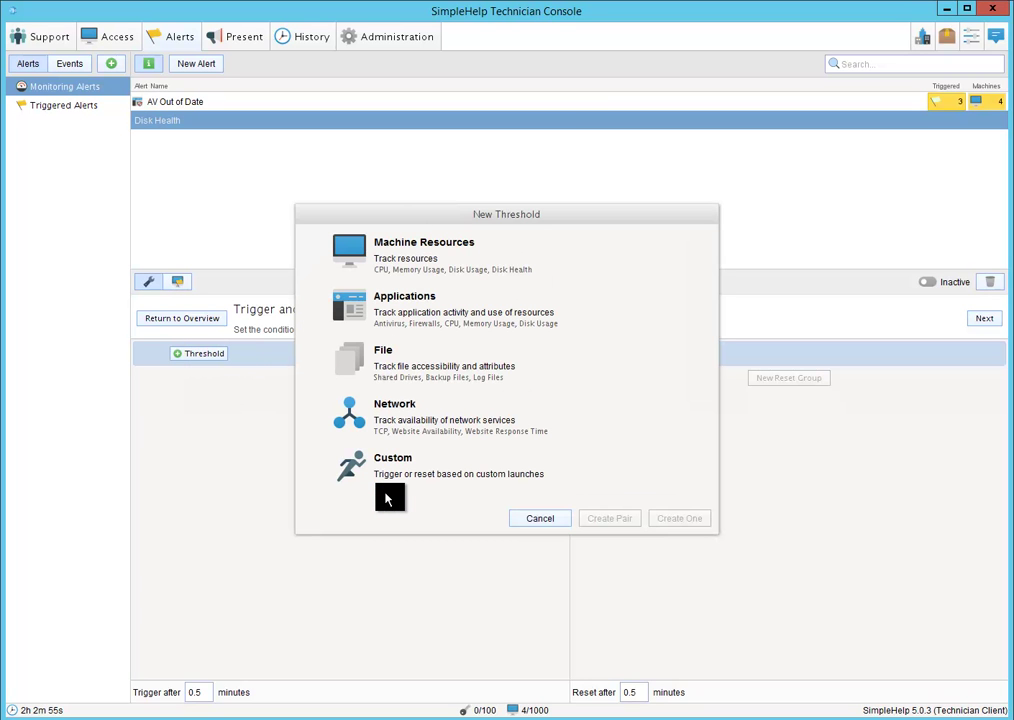
{"action": "left_click", "coordinate": [409, 255]}
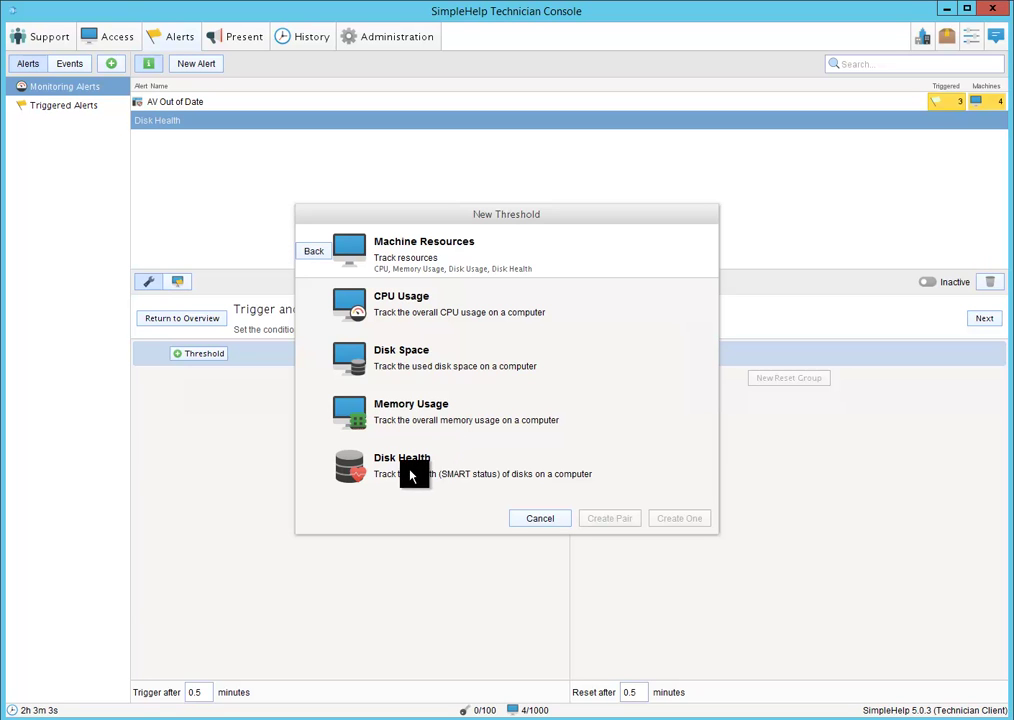
{"action": "left_click", "coordinate": [324, 256]}
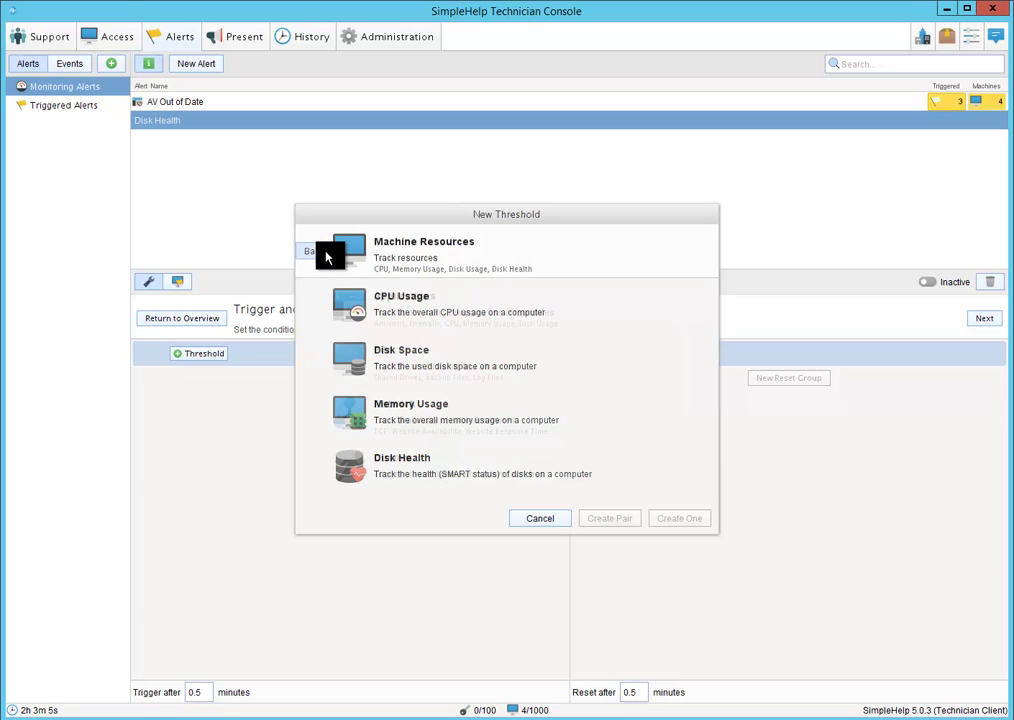
{"action": "left_click", "coordinate": [414, 318]}
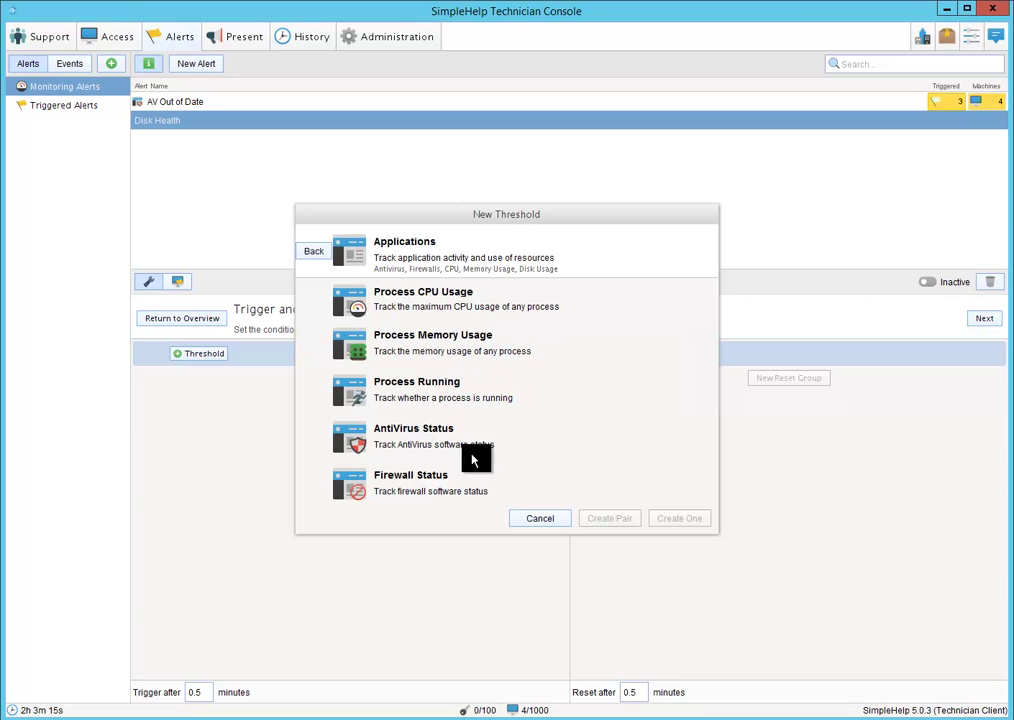
{"action": "left_click", "coordinate": [309, 256]}
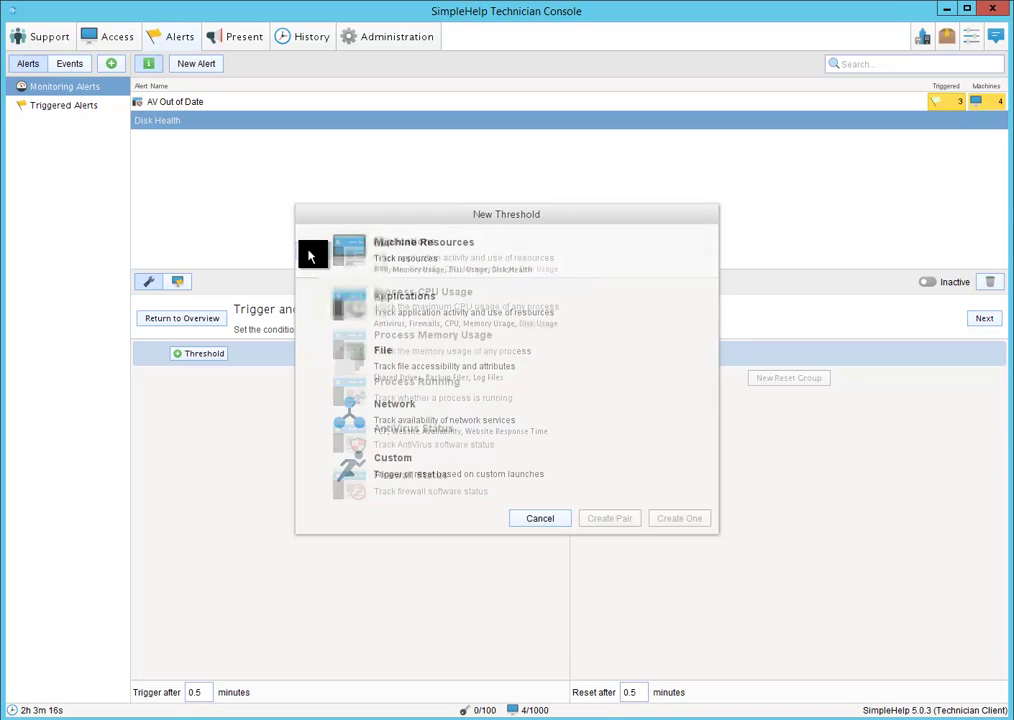
Step: Browse the File, Network and Custom threshold categories, returning to the category list
{"action": "left_click", "coordinate": [380, 369]}
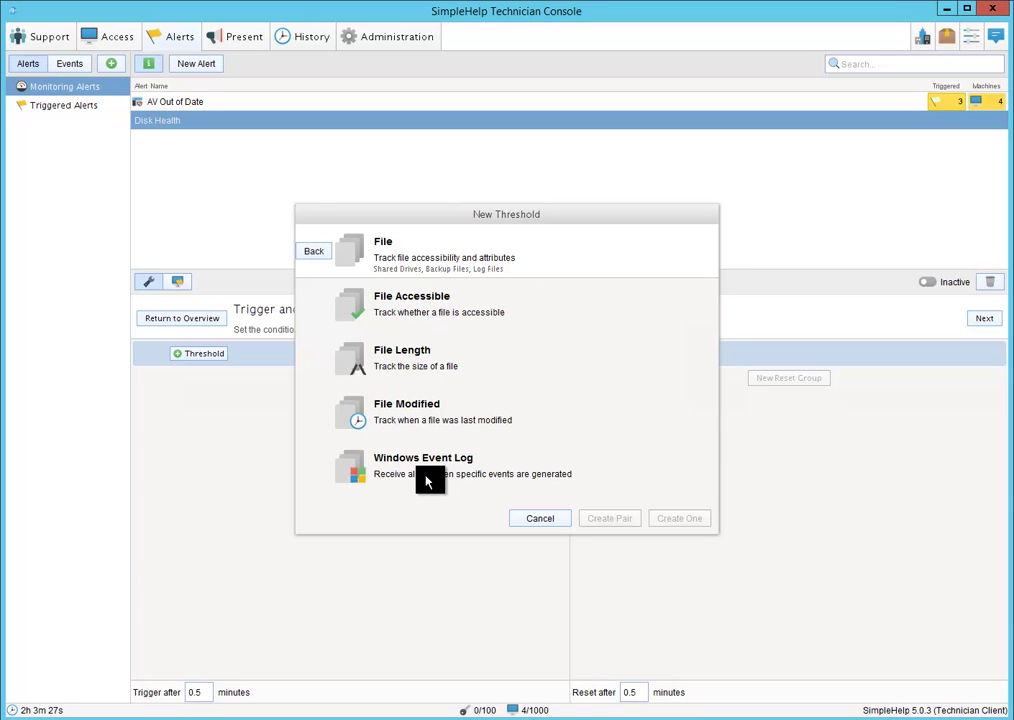
{"action": "left_click", "coordinate": [316, 255]}
{"action": "left_click", "coordinate": [387, 408]}
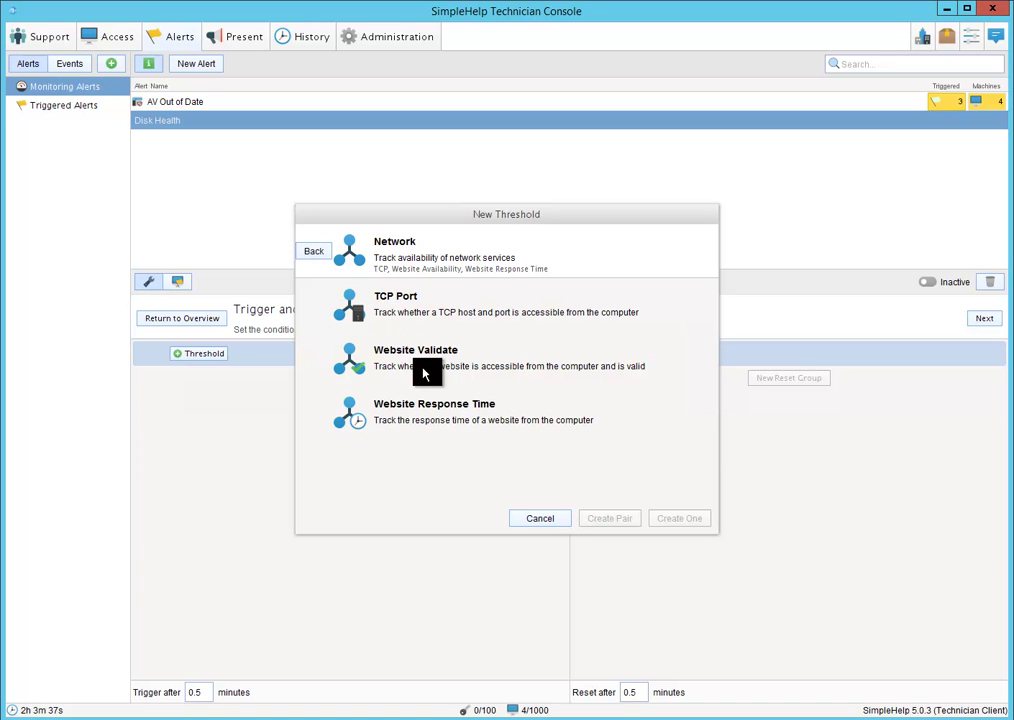
{"action": "left_click", "coordinate": [313, 251]}
{"action": "left_click", "coordinate": [398, 474]}
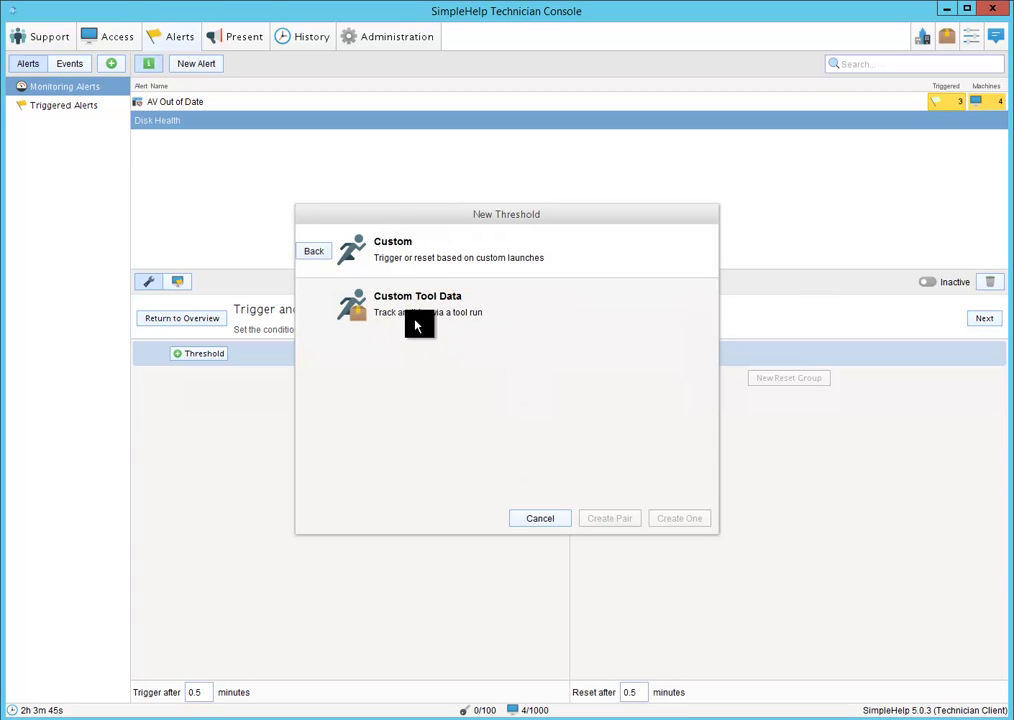
{"action": "left_click", "coordinate": [320, 253]}
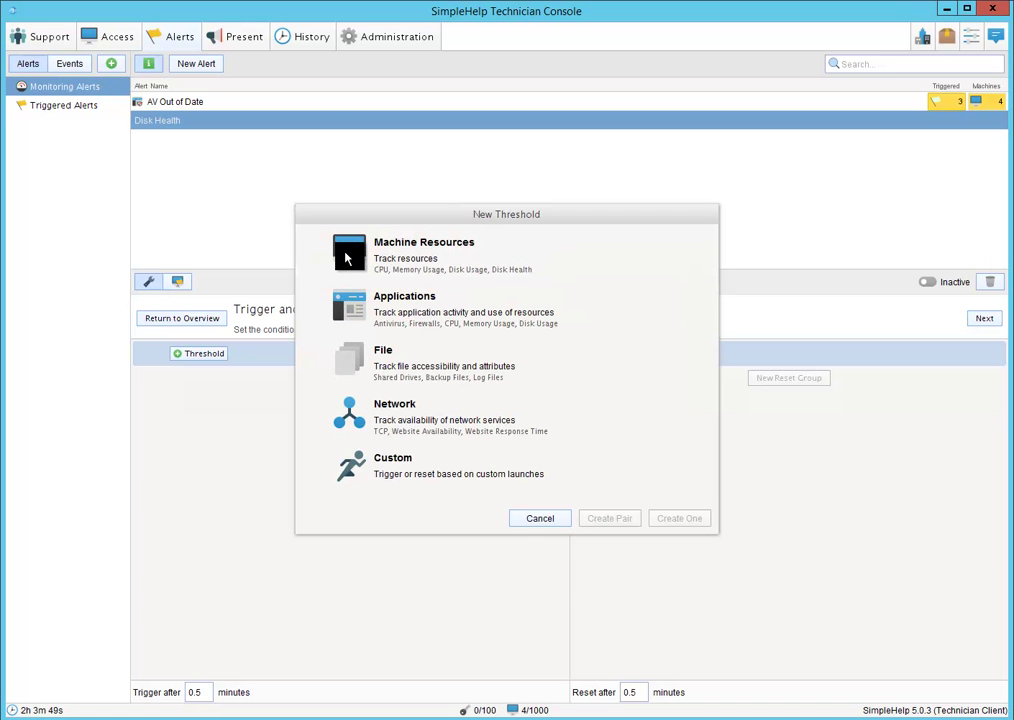
Step: Add a Disk Health threshold triggering on 'Is about to fail', paired with an OK reset
{"action": "left_click", "coordinate": [347, 259]}
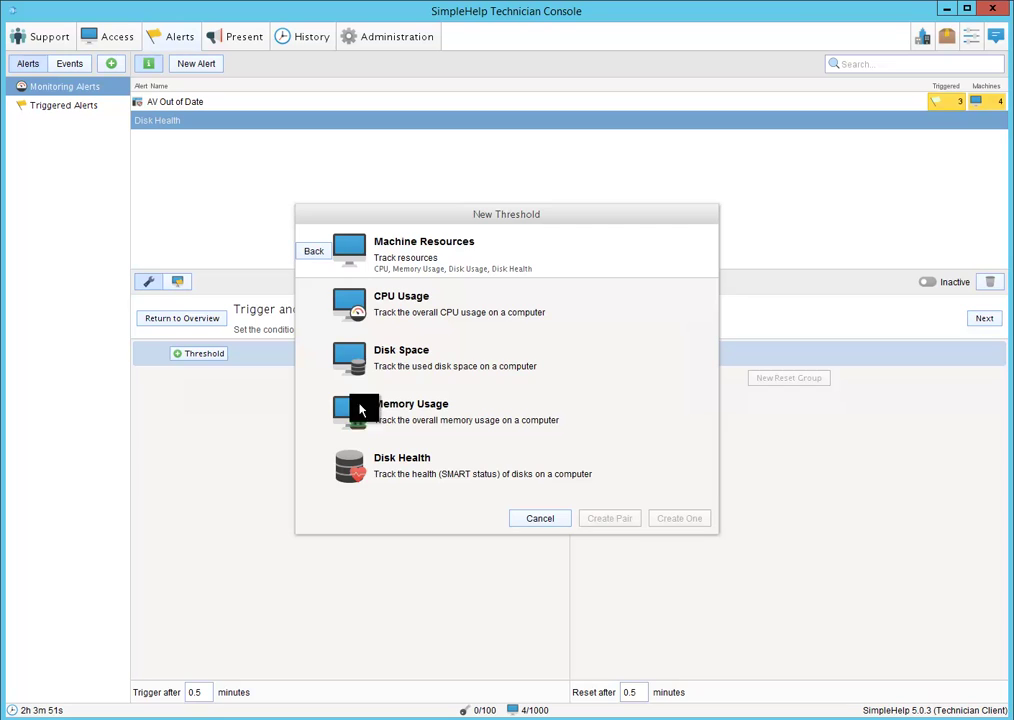
{"action": "left_click", "coordinate": [352, 474]}
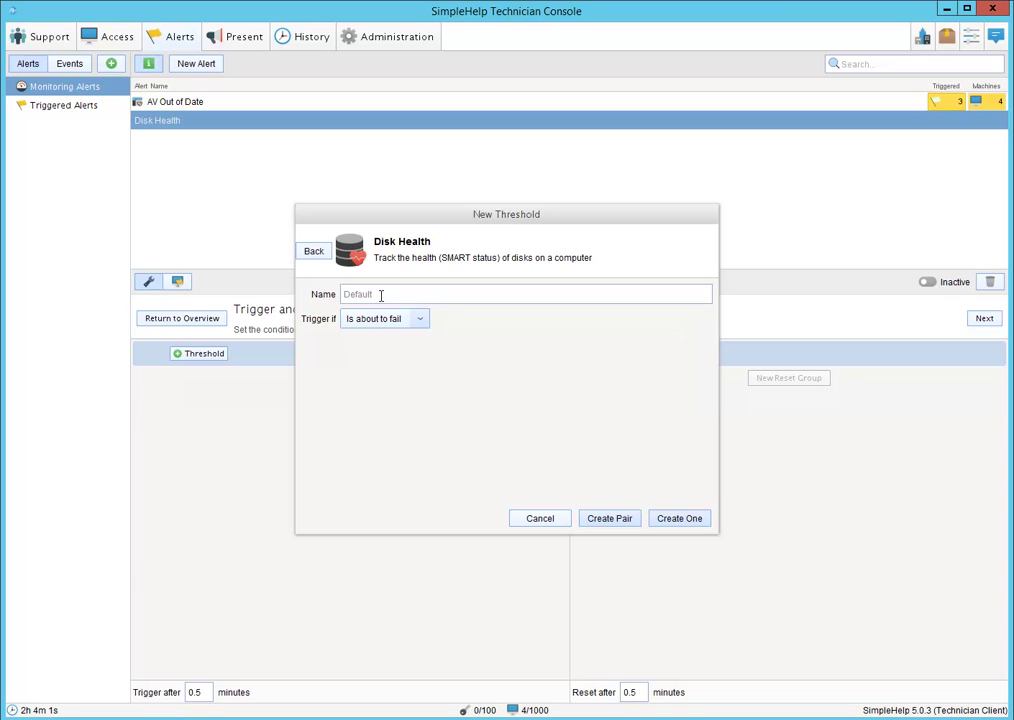
{"action": "left_click", "coordinate": [422, 320]}
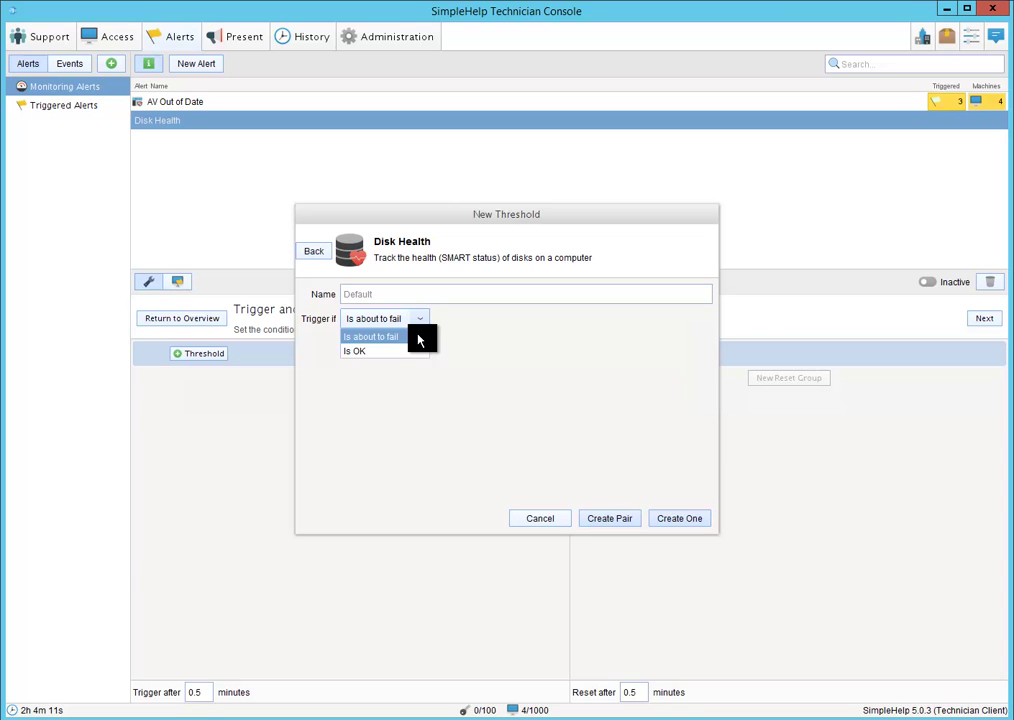
{"action": "left_click", "coordinate": [418, 339]}
{"action": "left_click", "coordinate": [614, 522]}
Step: Check the 0.5-minute trigger delay before moving on to the Machines page
{"action": "mouse_move", "coordinate": [199, 367]}
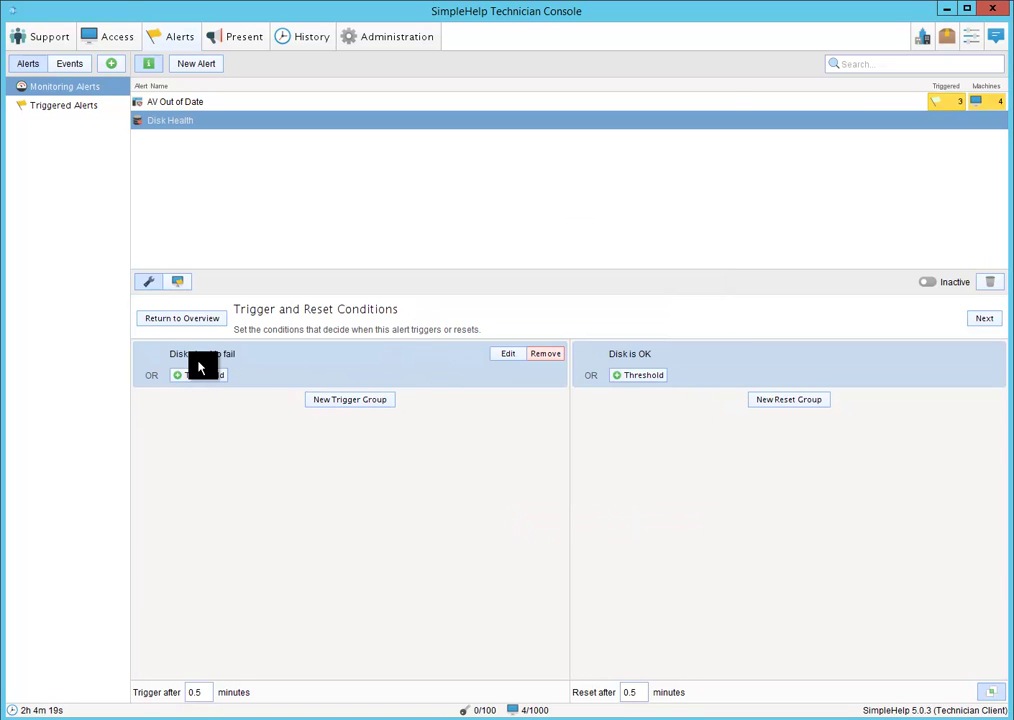
{"action": "mouse_move", "coordinate": [756, 369]}
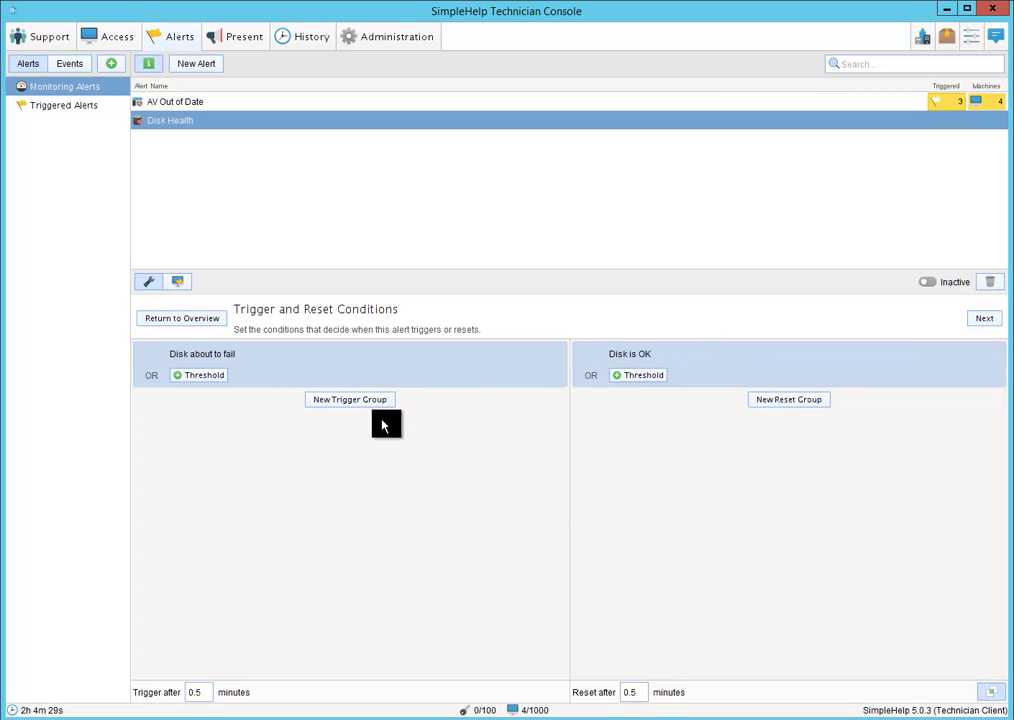
{"action": "left_click", "coordinate": [197, 692]}
{"action": "mouse_move", "coordinate": [230, 352]}
{"action": "left_click", "coordinate": [984, 319]}
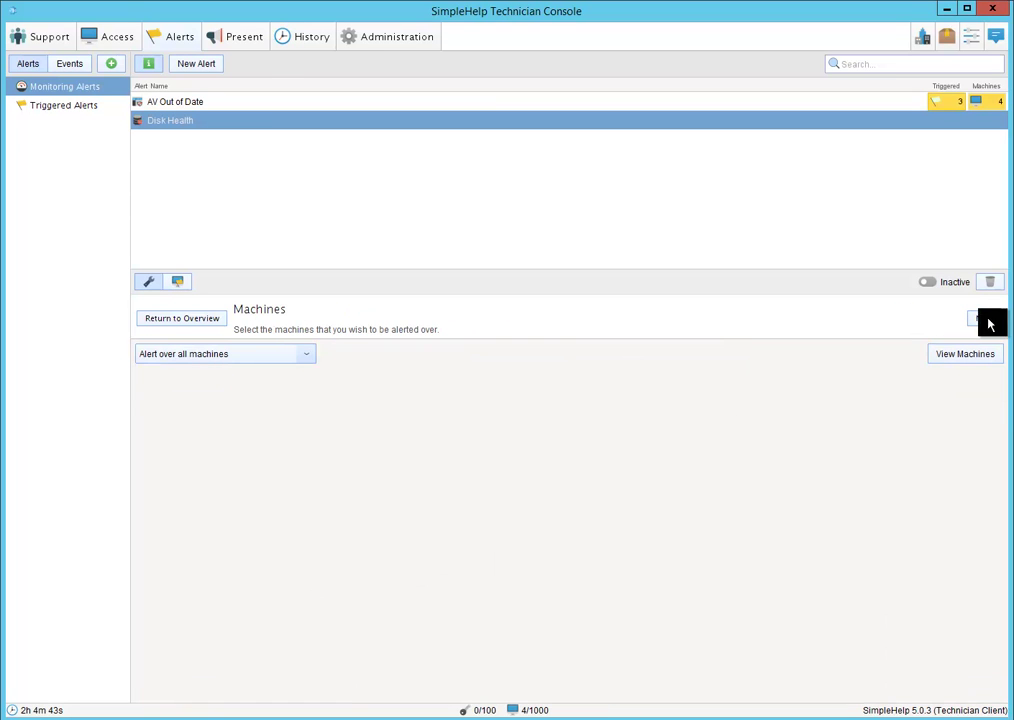
{"action": "left_click", "coordinate": [302, 357]}
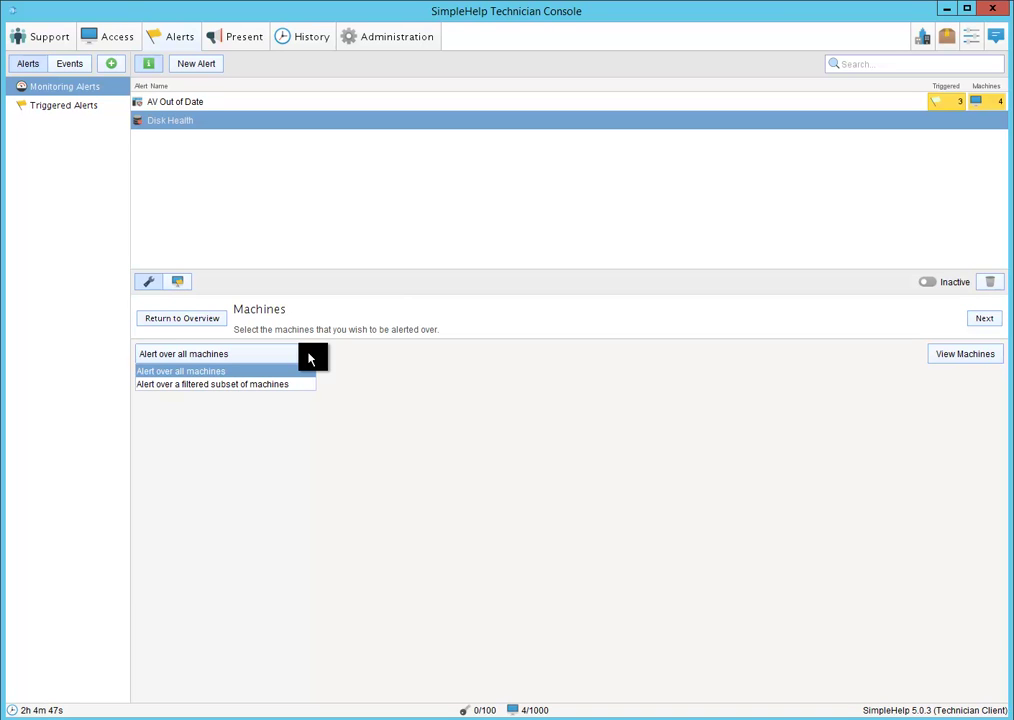
{"action": "left_click", "coordinate": [310, 356]}
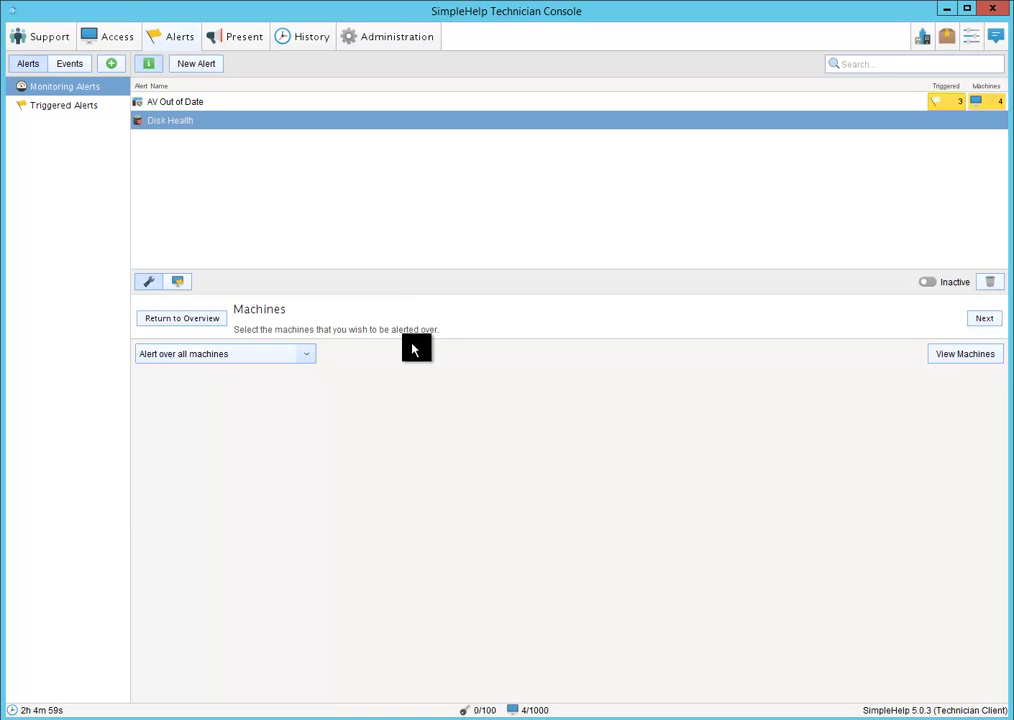
Step: Make the trigger action Send an Email, after briefly choosing Save to File
{"action": "left_click", "coordinate": [985, 320]}
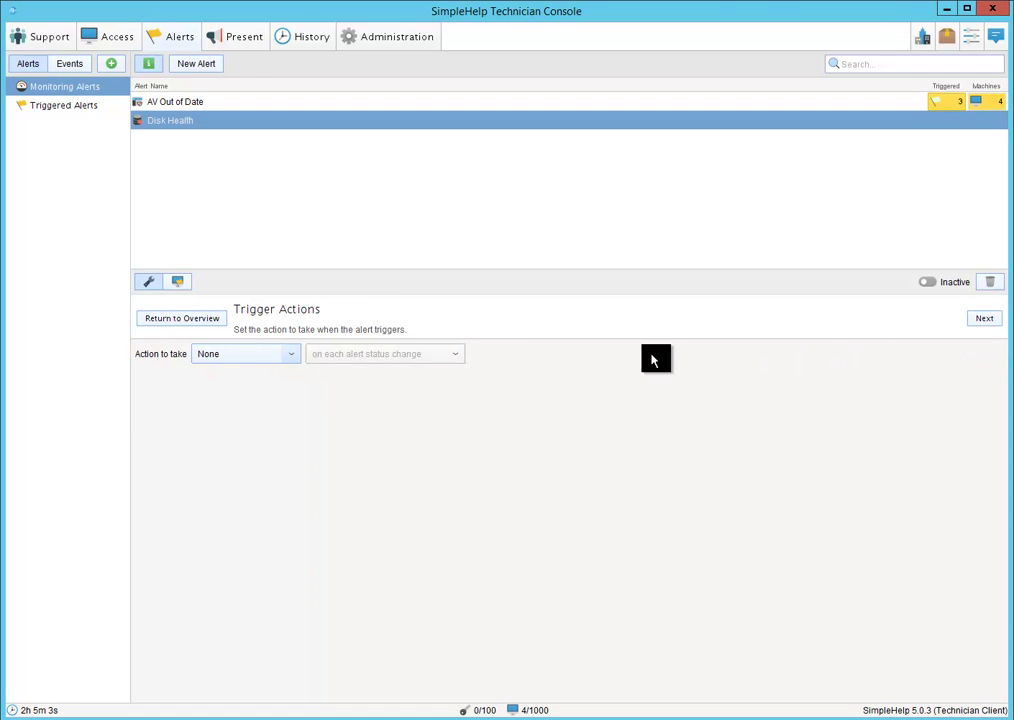
{"action": "left_click", "coordinate": [297, 360]}
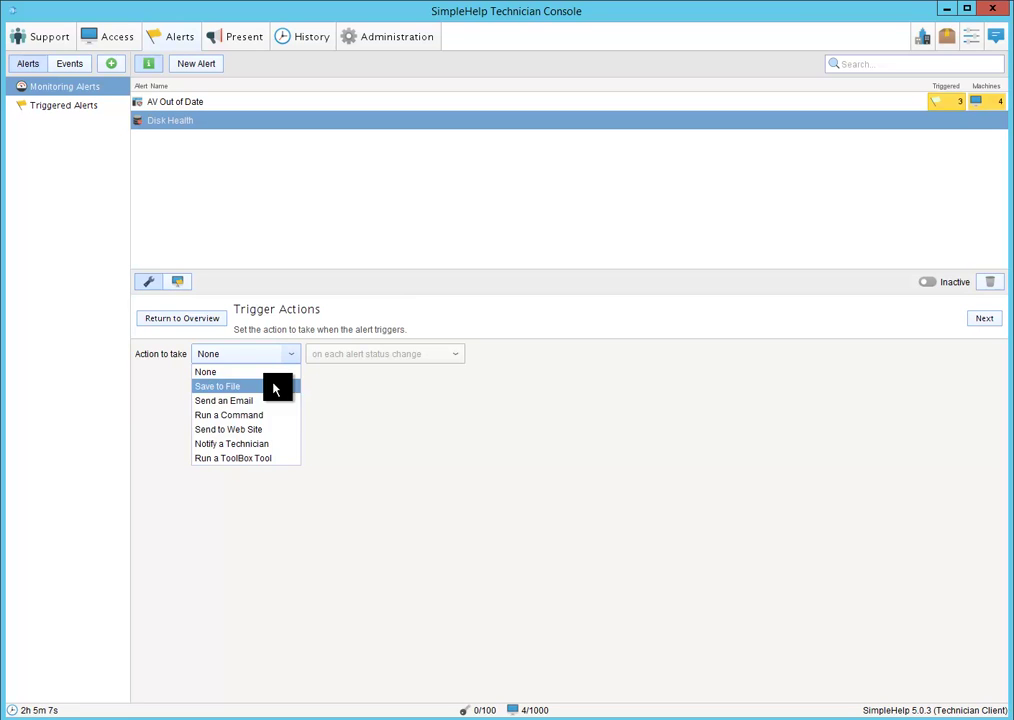
{"action": "left_click", "coordinate": [276, 386]}
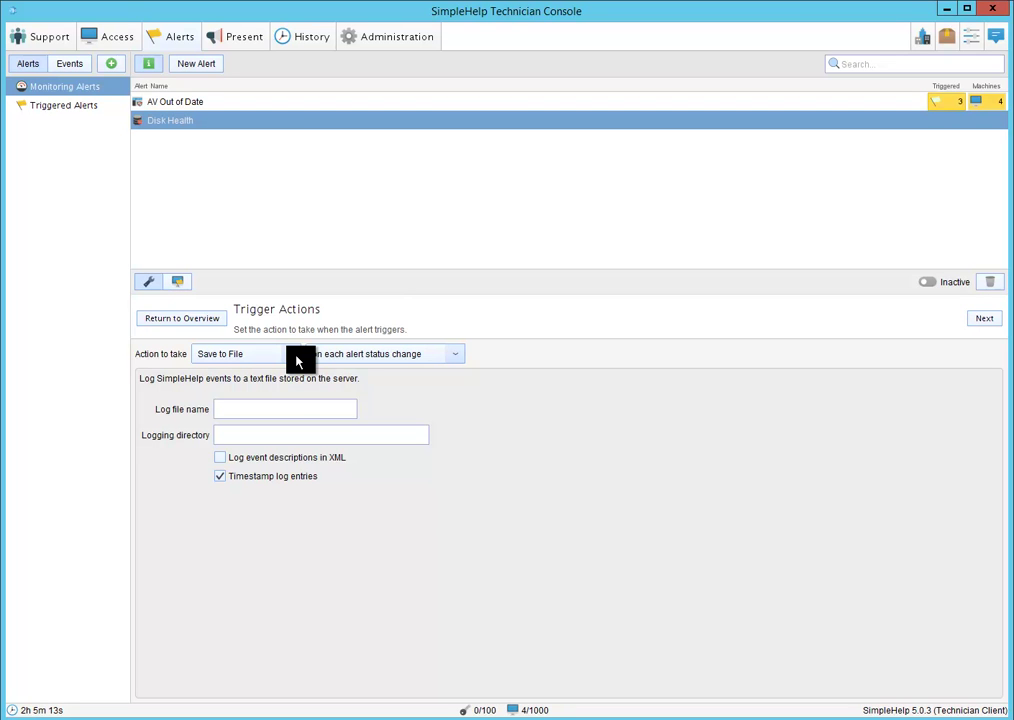
{"action": "left_click", "coordinate": [297, 361]}
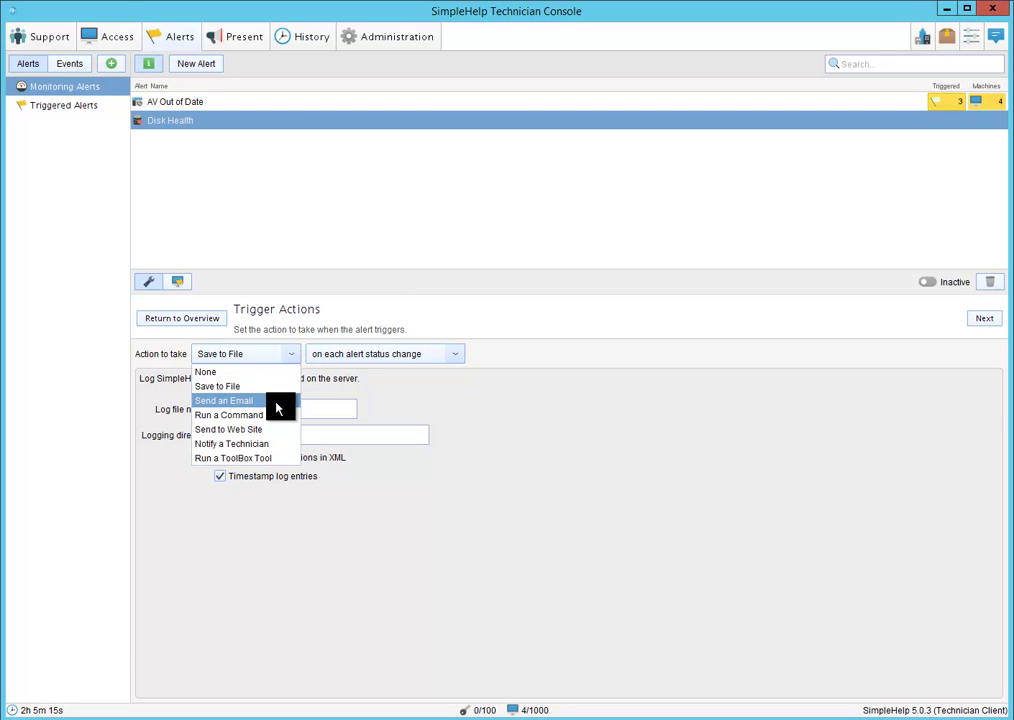
{"action": "left_click", "coordinate": [277, 403]}
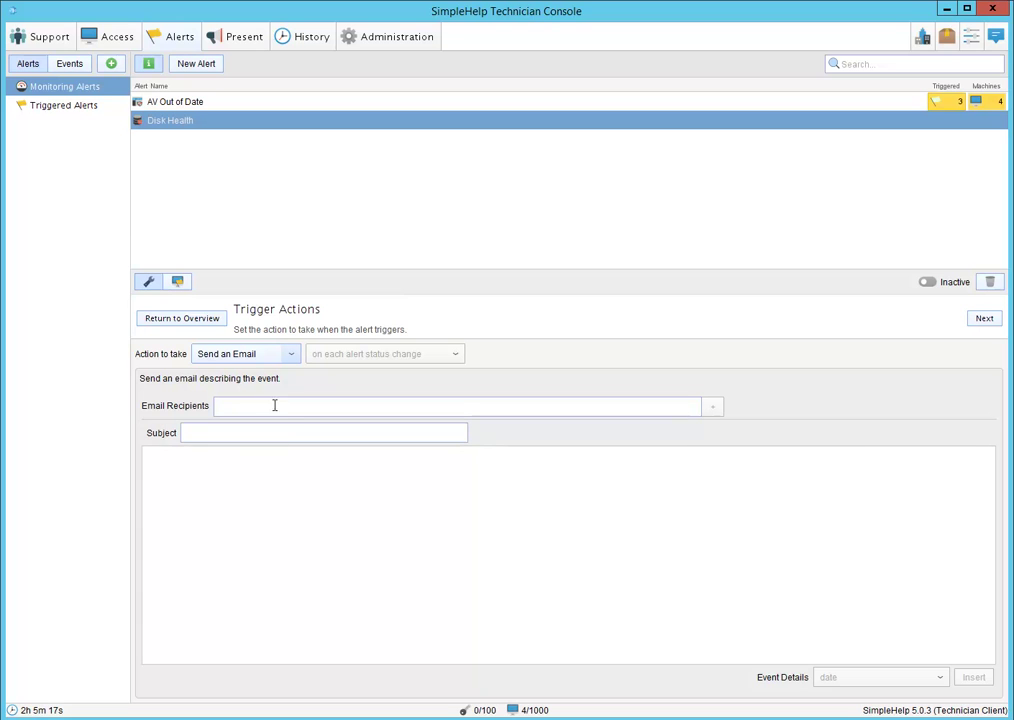
Step: Fill the email subject with ${date}${date} and pick machineName as event detail
{"action": "left_click", "coordinate": [245, 432]}
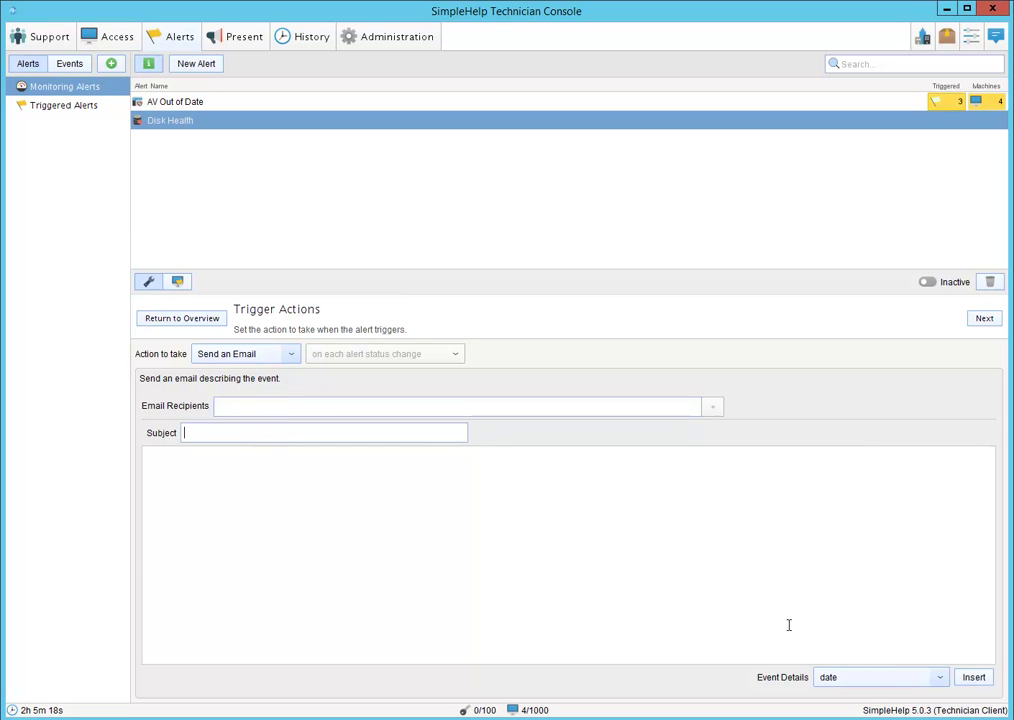
{"action": "left_click", "coordinate": [972, 679]}
{"action": "key", "text": "space"}
{"action": "left_click", "coordinate": [885, 683]}
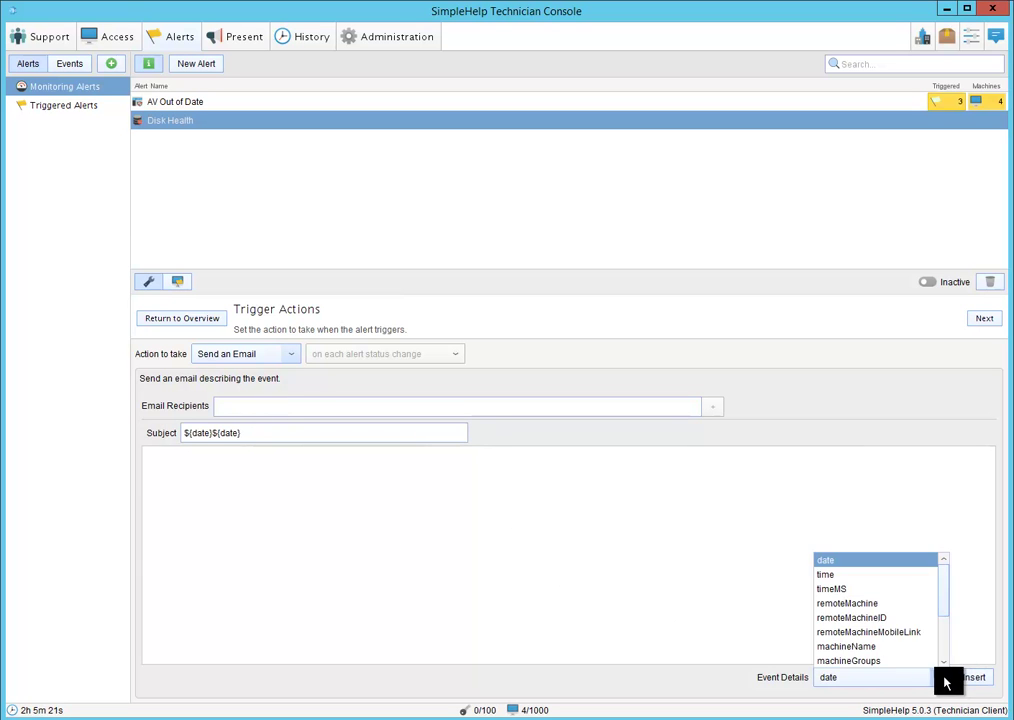
{"action": "left_click", "coordinate": [887, 642]}
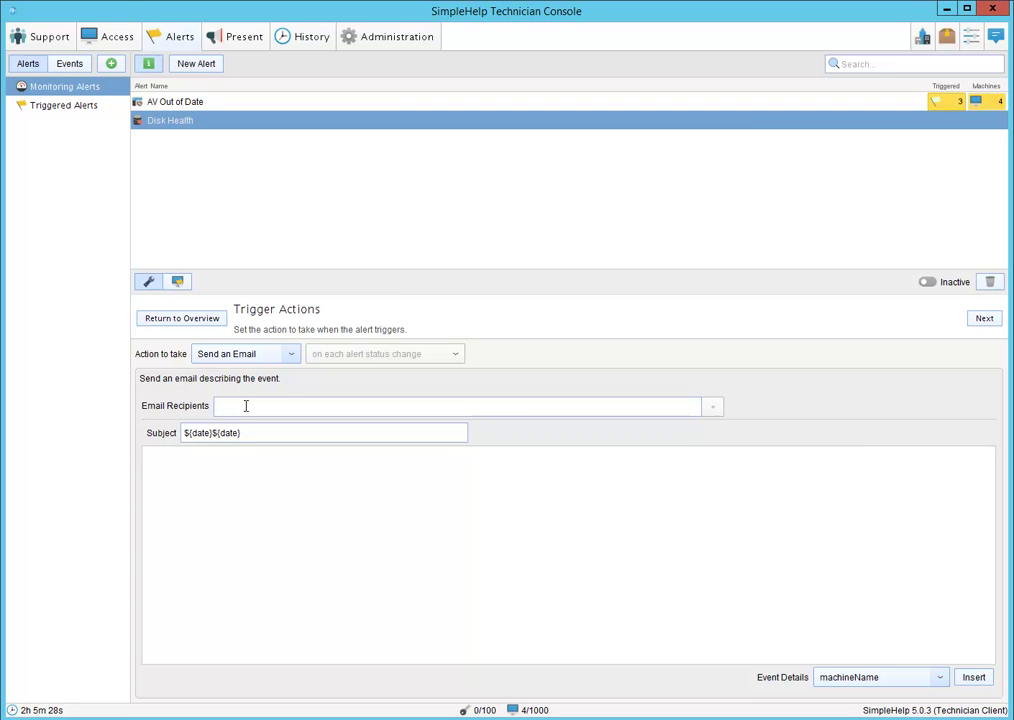
Step: Try Run a Command, Send to Web Site and Notify a Technician actions without picking technicians
{"action": "left_click", "coordinate": [286, 355]}
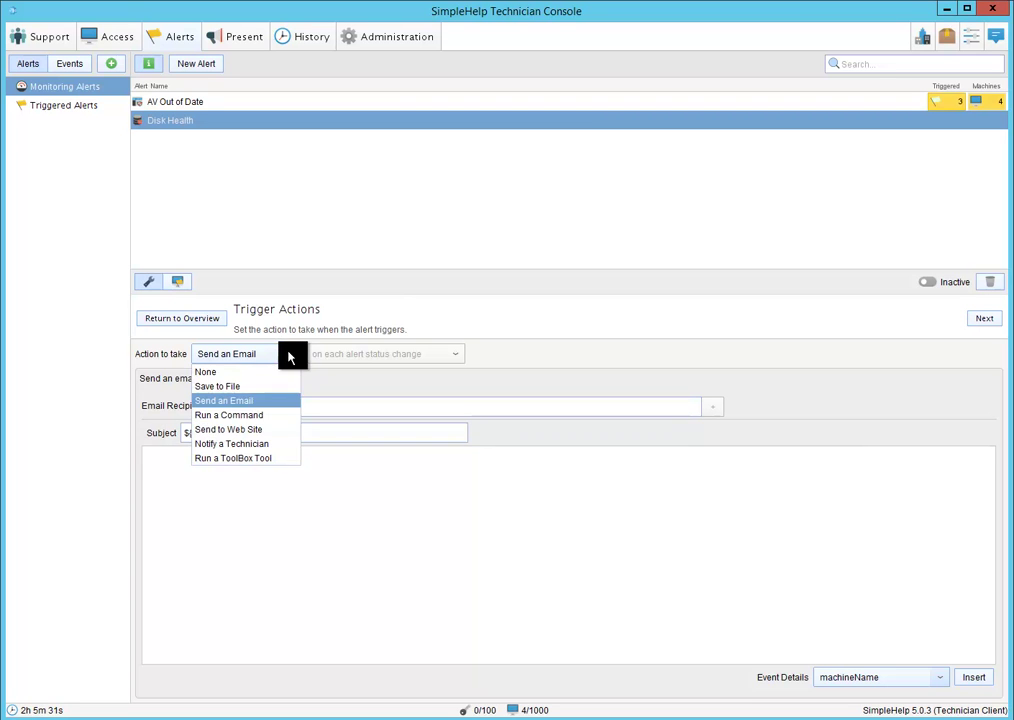
{"action": "left_click", "coordinate": [256, 415]}
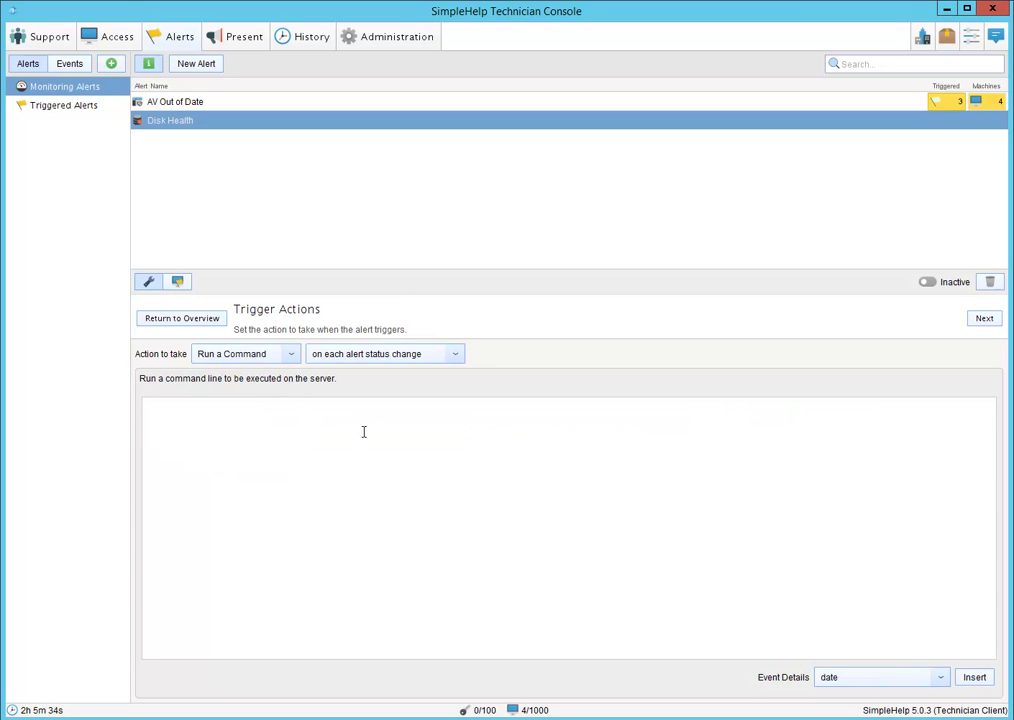
{"action": "left_click", "coordinate": [289, 358]}
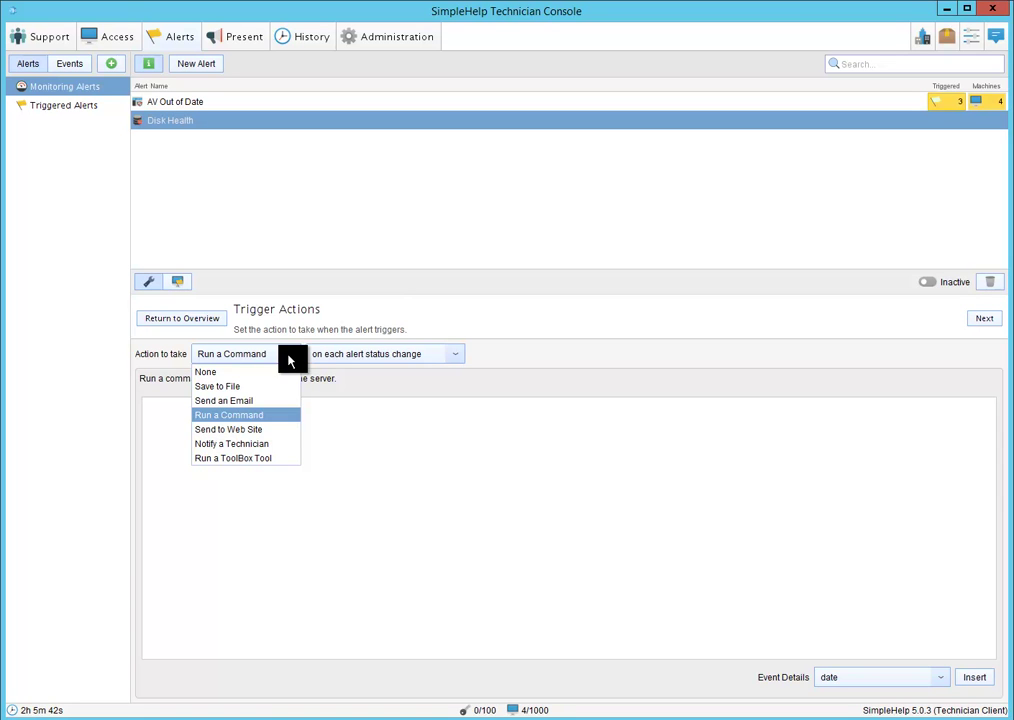
{"action": "left_click", "coordinate": [256, 429]}
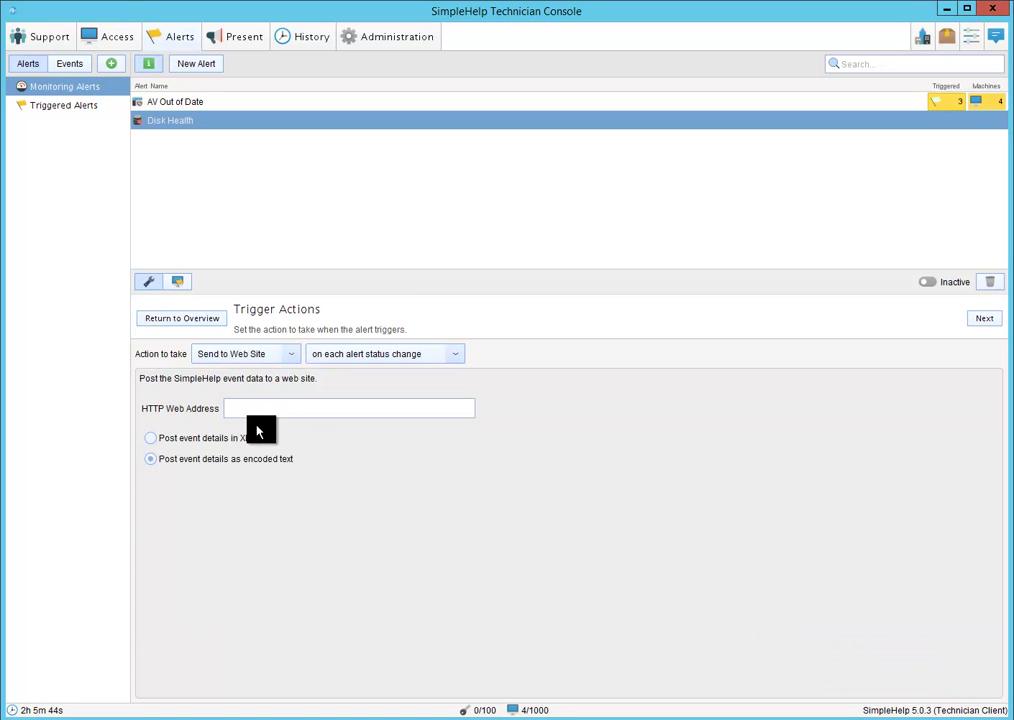
{"action": "left_click", "coordinate": [289, 355]}
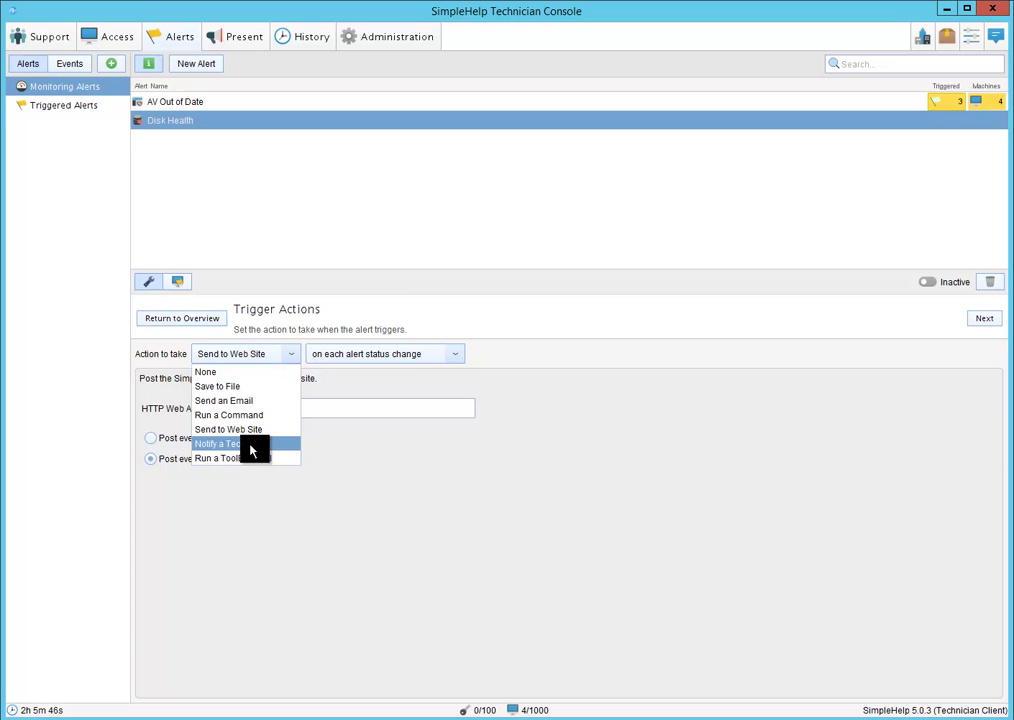
{"action": "left_click", "coordinate": [256, 445]}
{"action": "left_click", "coordinate": [947, 412]}
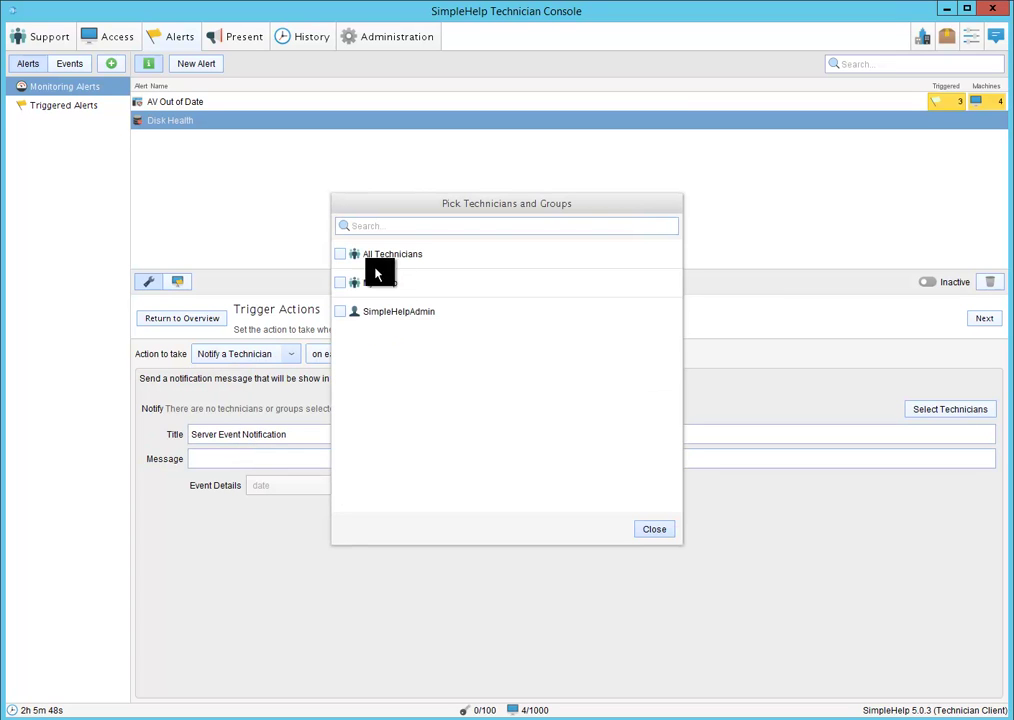
{"action": "left_click", "coordinate": [660, 533]}
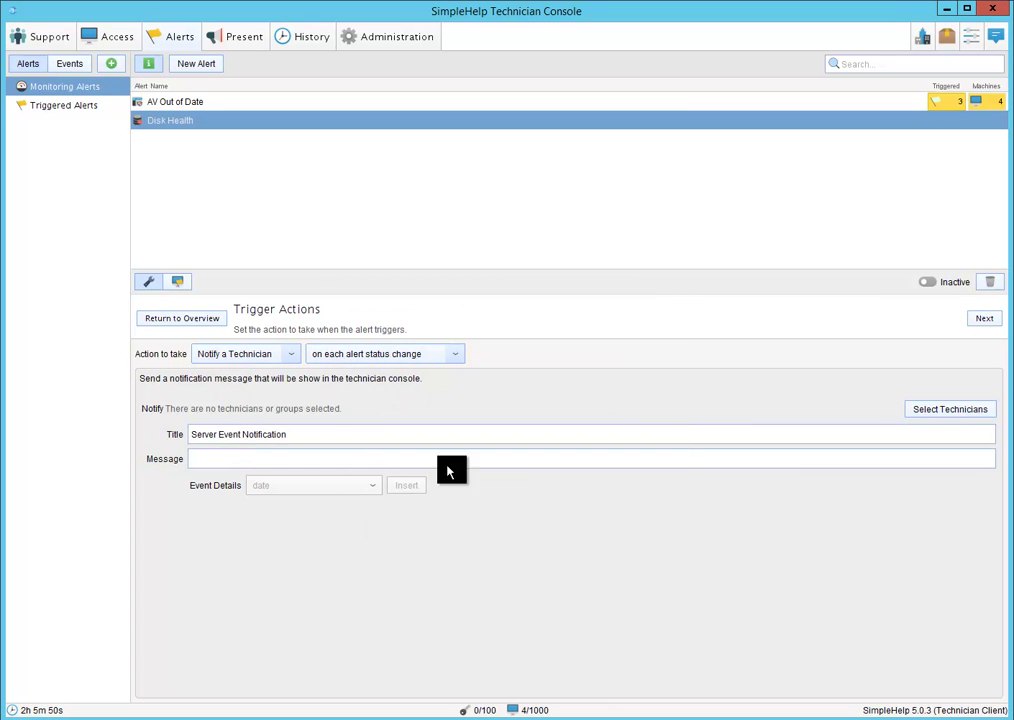
{"action": "left_click", "coordinate": [290, 355]}
Step: Have the trigger action run the Super Duper Windows Script toolbox tool
{"action": "left_click", "coordinate": [248, 462]}
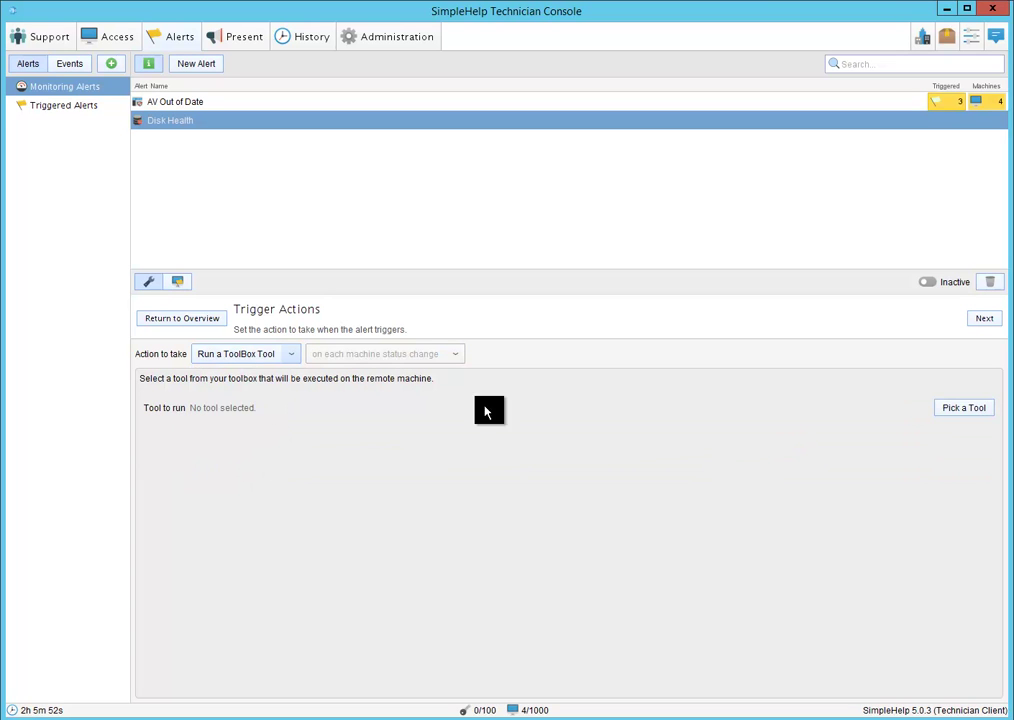
{"action": "left_click", "coordinate": [970, 410]}
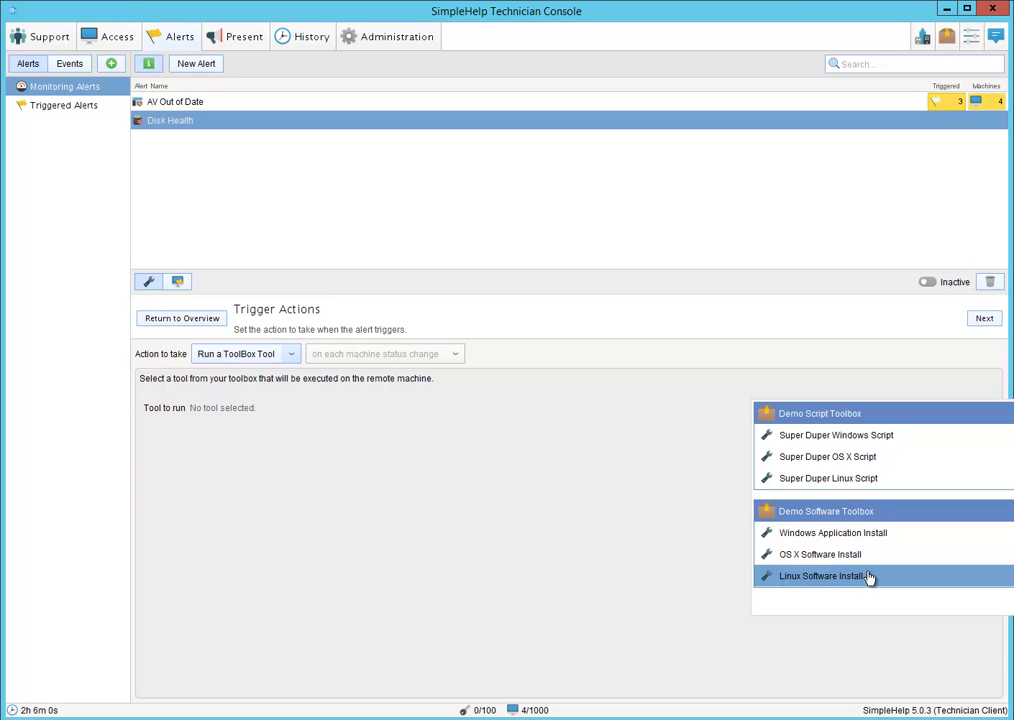
{"action": "left_click", "coordinate": [904, 442]}
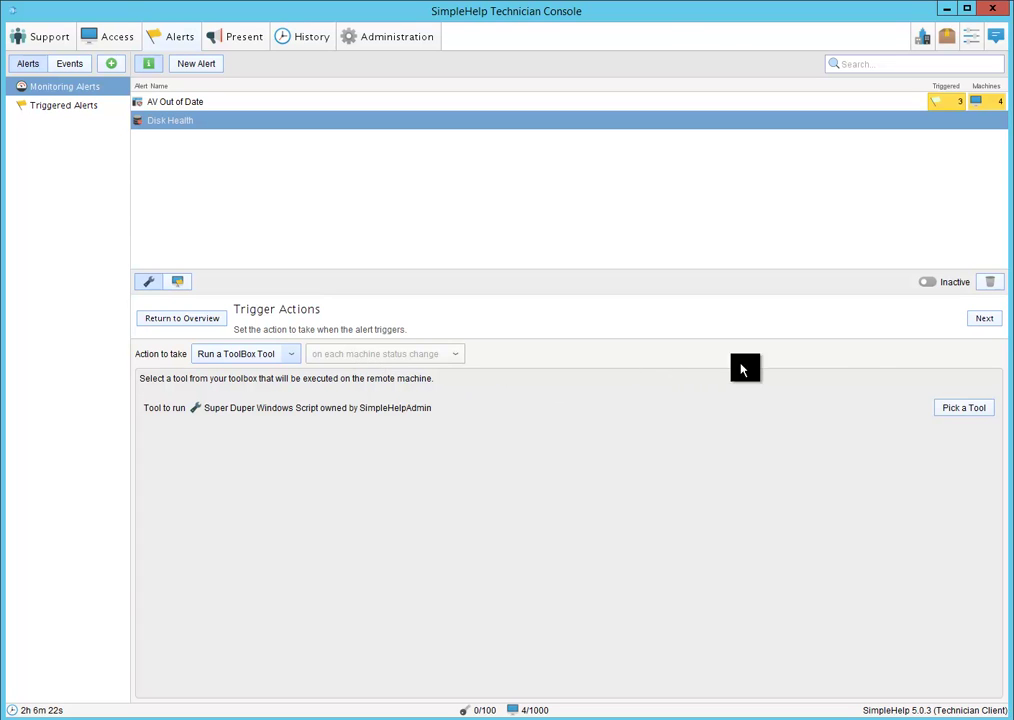
{"action": "left_click", "coordinate": [986, 320]}
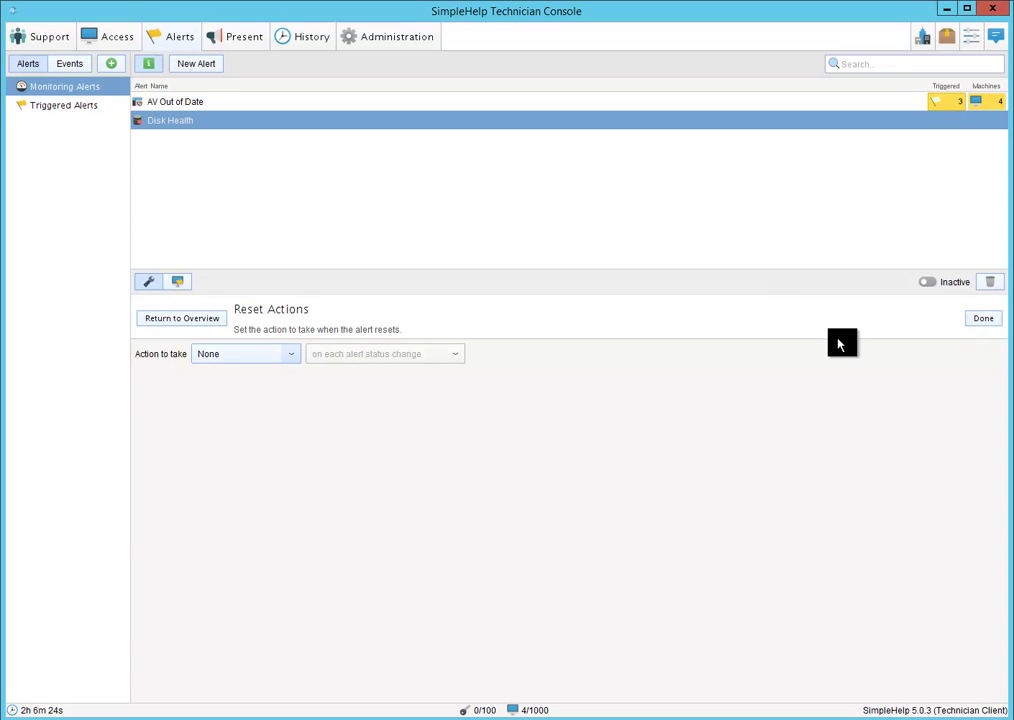
{"action": "left_click", "coordinate": [295, 356]}
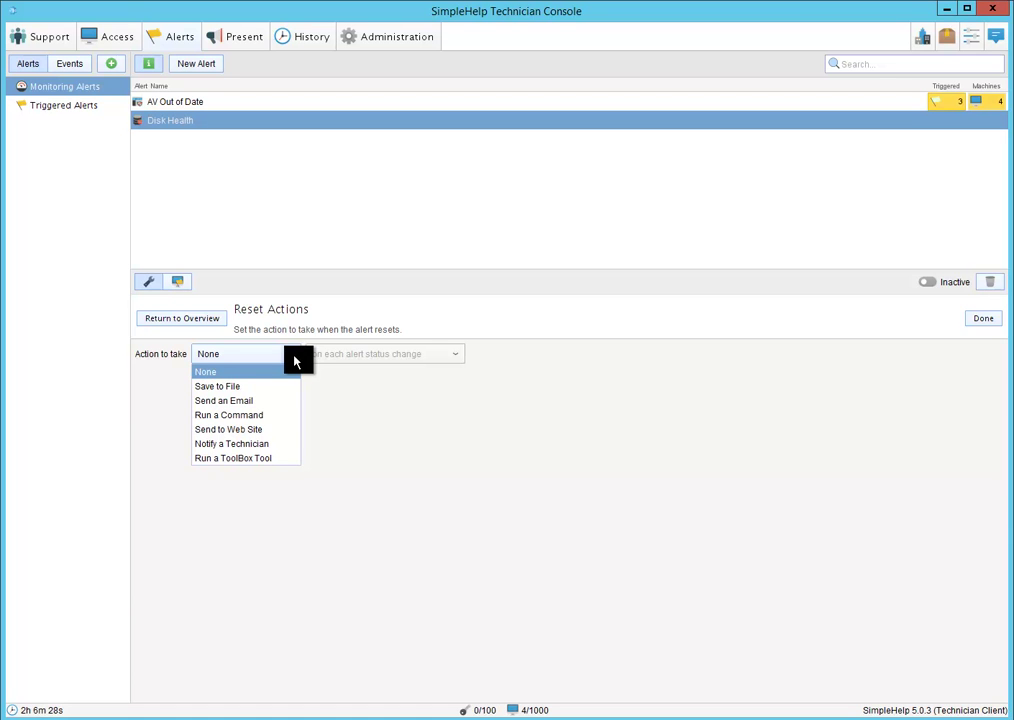
{"action": "left_click", "coordinate": [272, 388]}
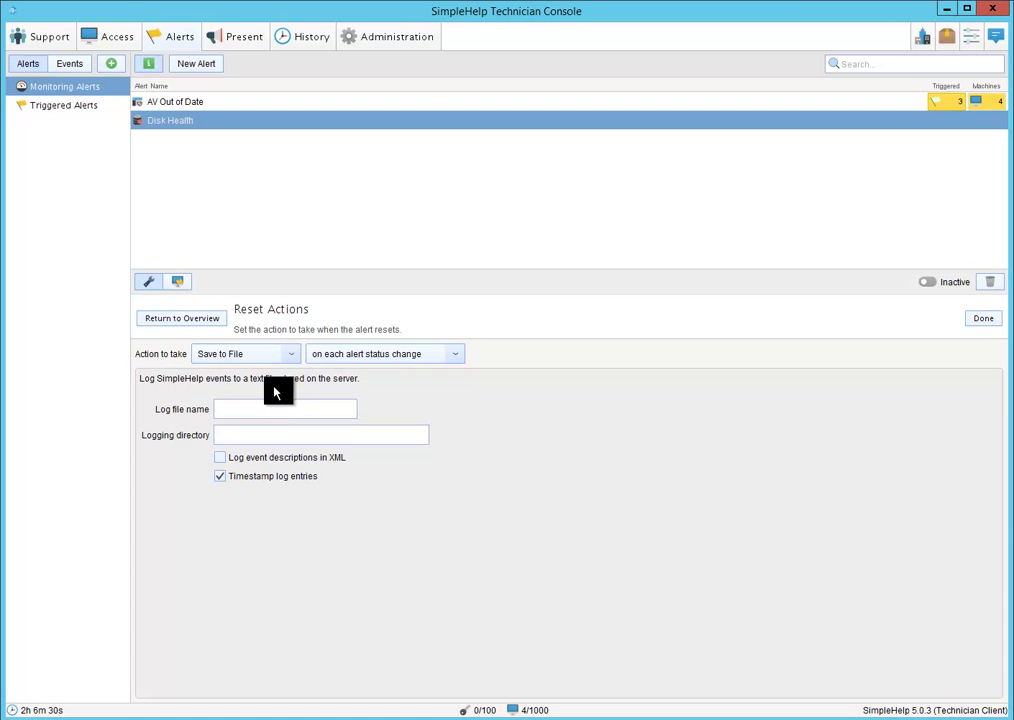
{"action": "left_click", "coordinate": [257, 407]}
{"action": "left_click", "coordinate": [291, 354]}
{"action": "left_click", "coordinate": [267, 373]}
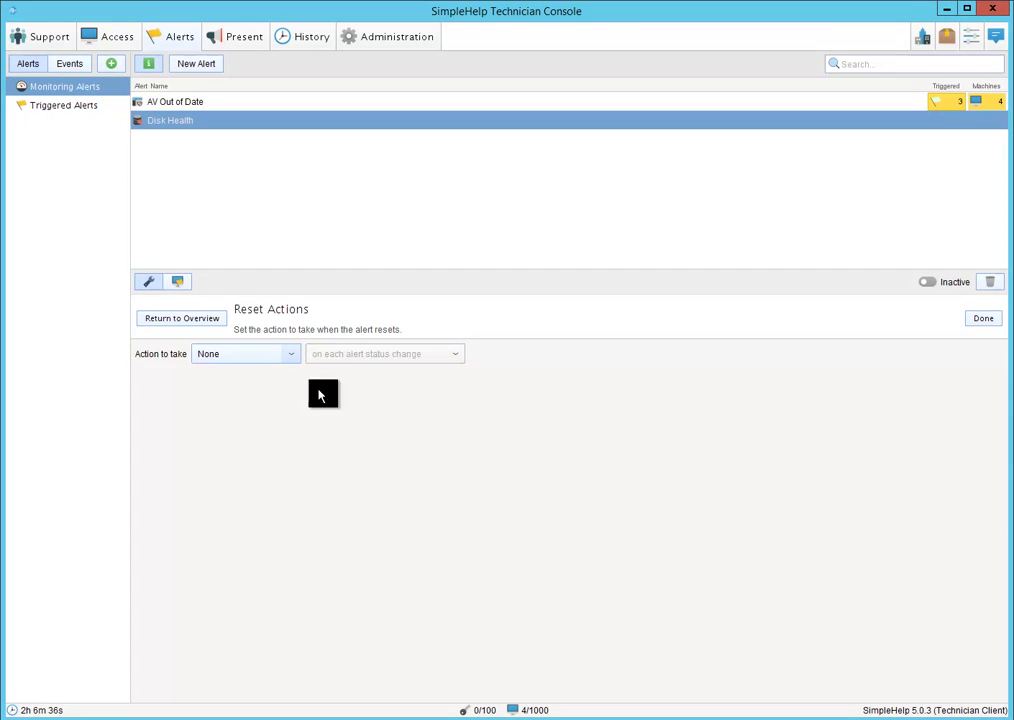
Step: Finish the Disk Health alert and return to the alert overview
{"action": "left_click", "coordinate": [985, 320]}
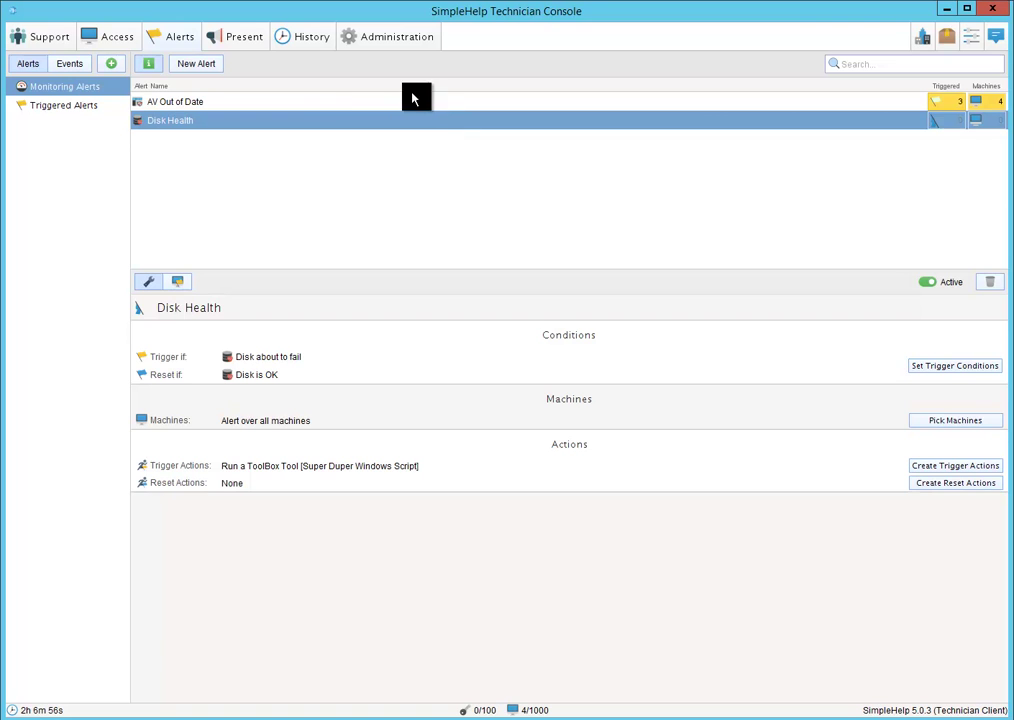
Step: Switch to the Access tab to show the machine list
{"action": "left_click", "coordinate": [108, 36]}
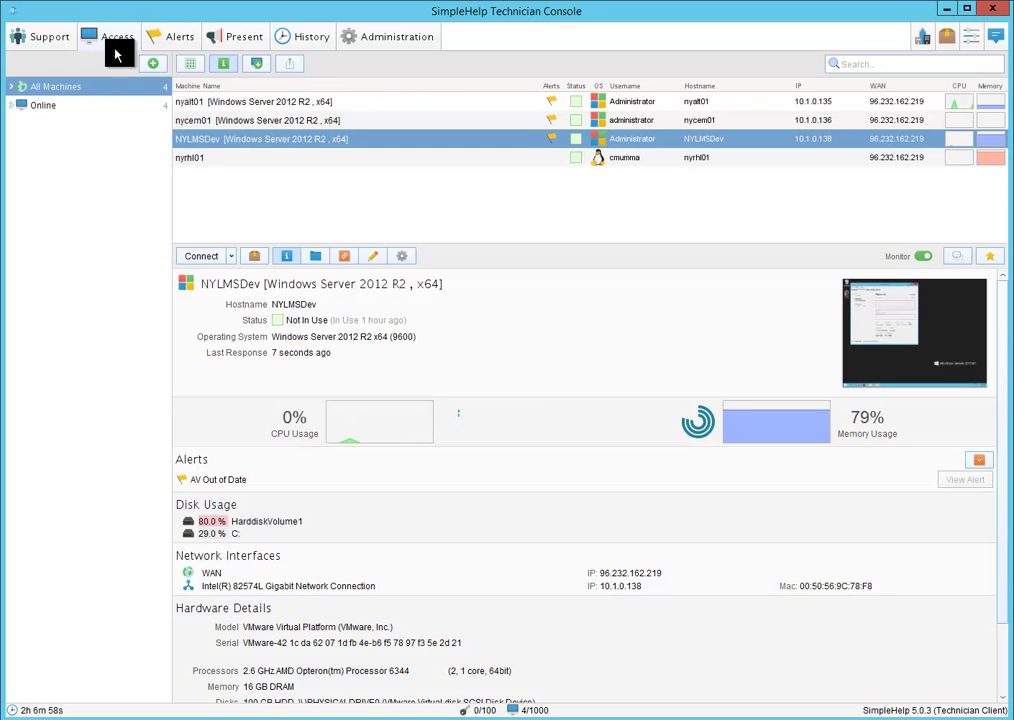